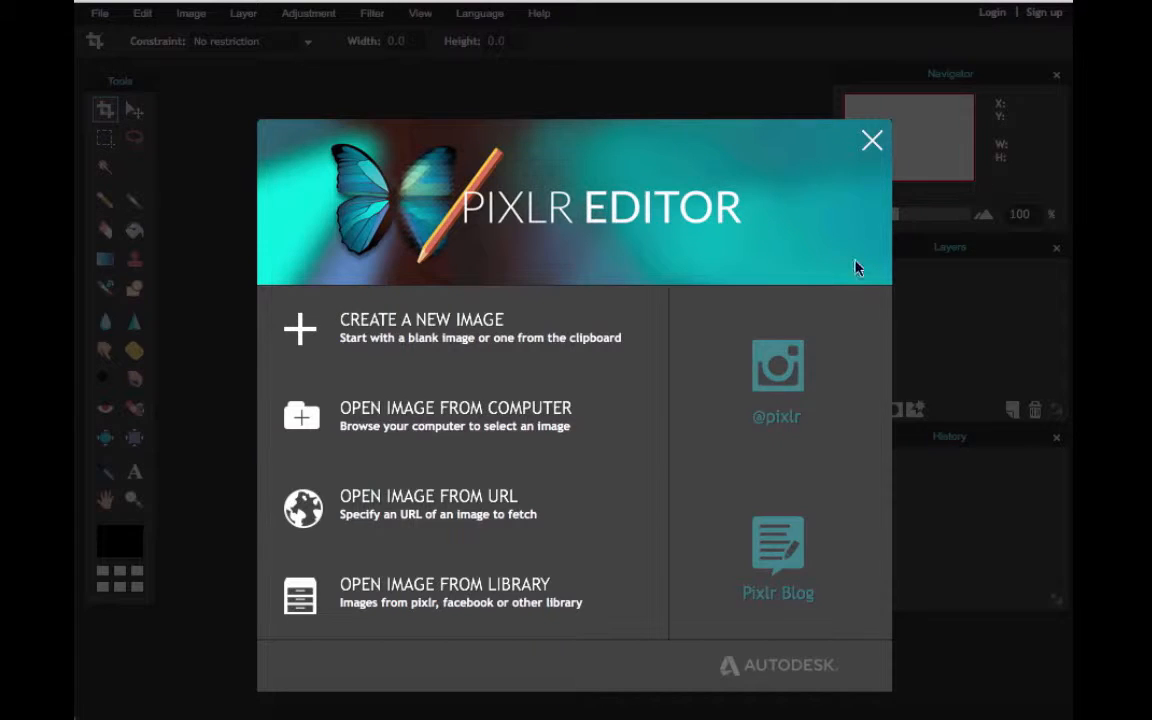
# Open the image maxresdefault.jpg from the computer's Desktop folder
pyautogui.click(481, 430)
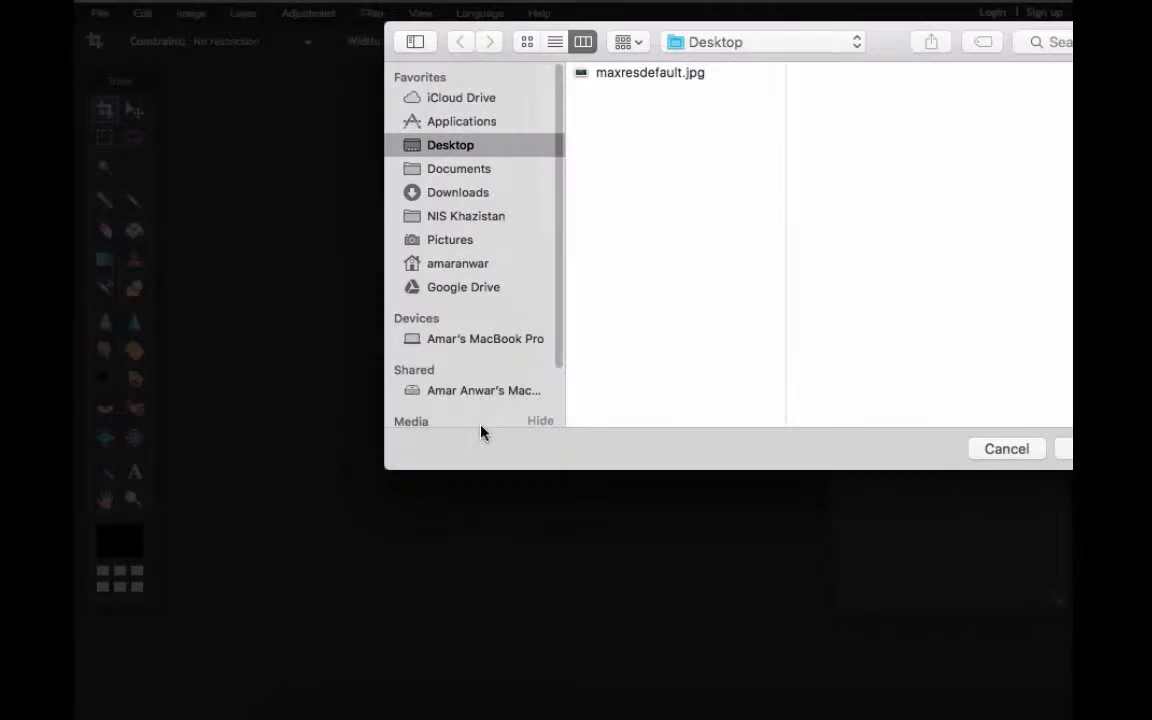
pyautogui.click(650, 72)
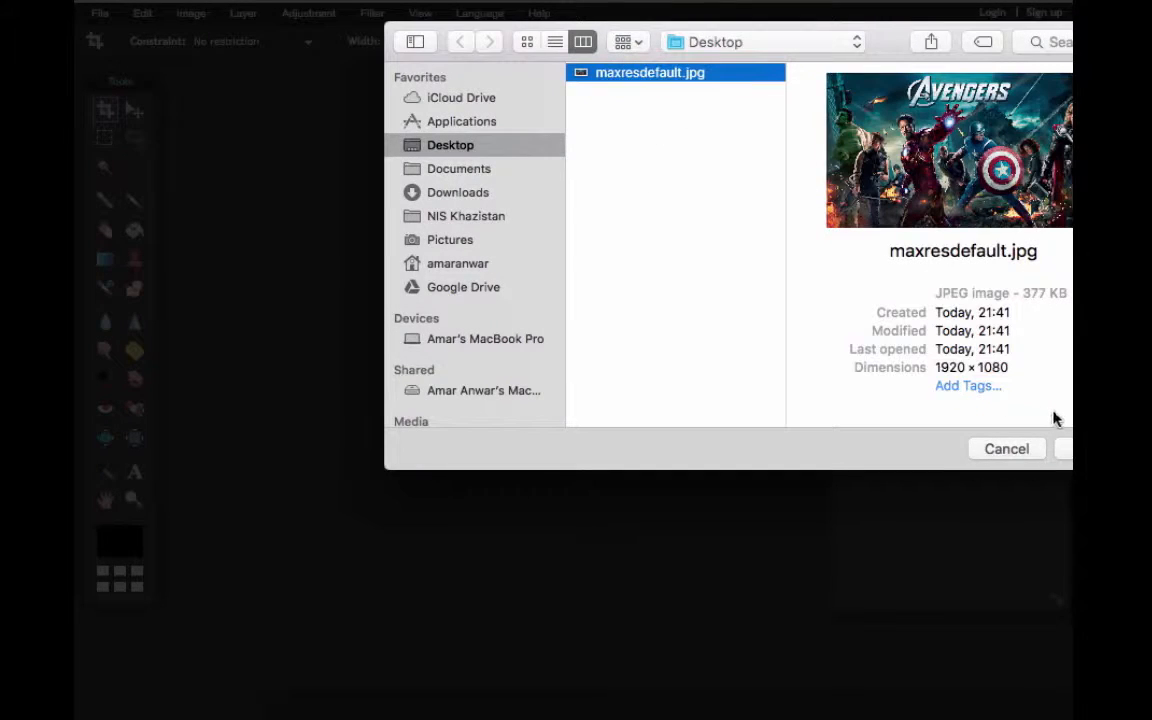
pyautogui.click(1067, 452)
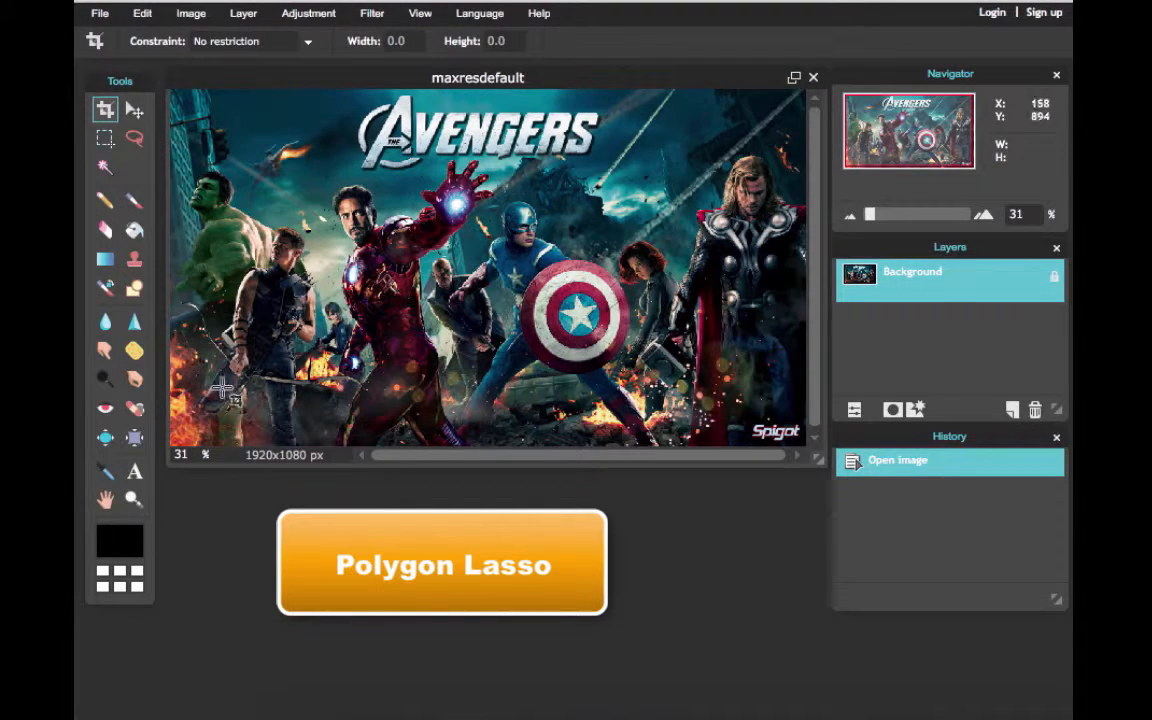
# Outline Iron Man's head with a closed polygonal lasso selection, using feather 0 and anti-alias
pyautogui.click(132, 503)
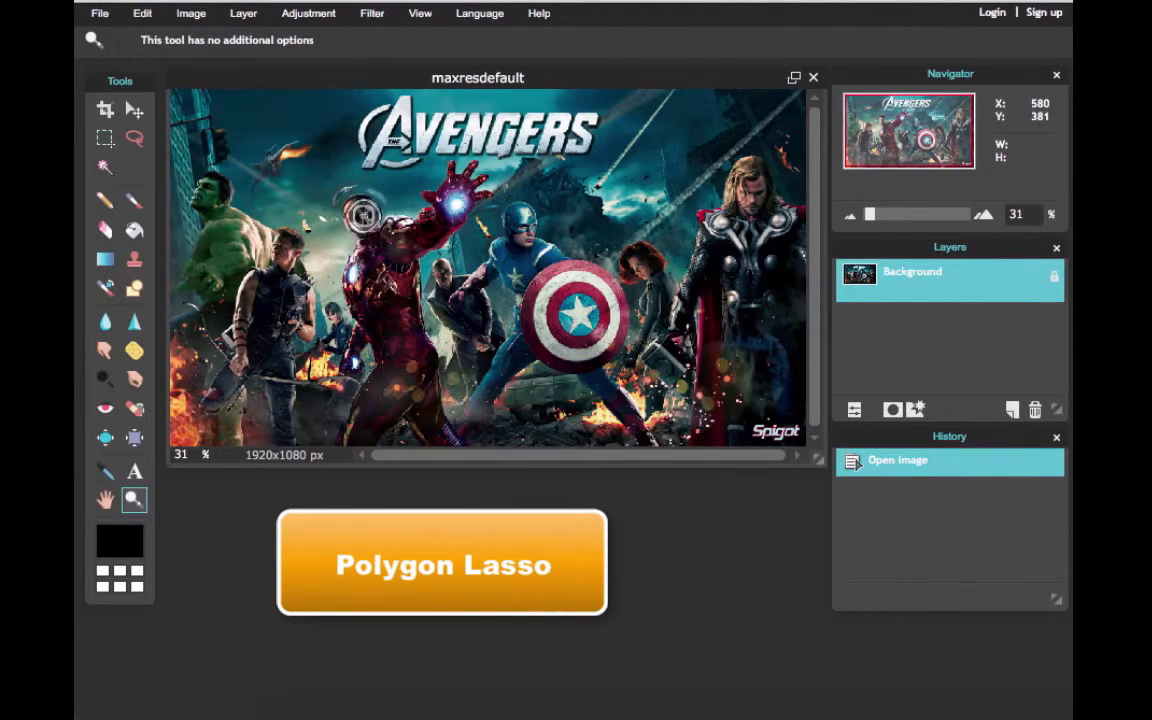
pyautogui.click(328, 195)
pyautogui.click(270, 173)
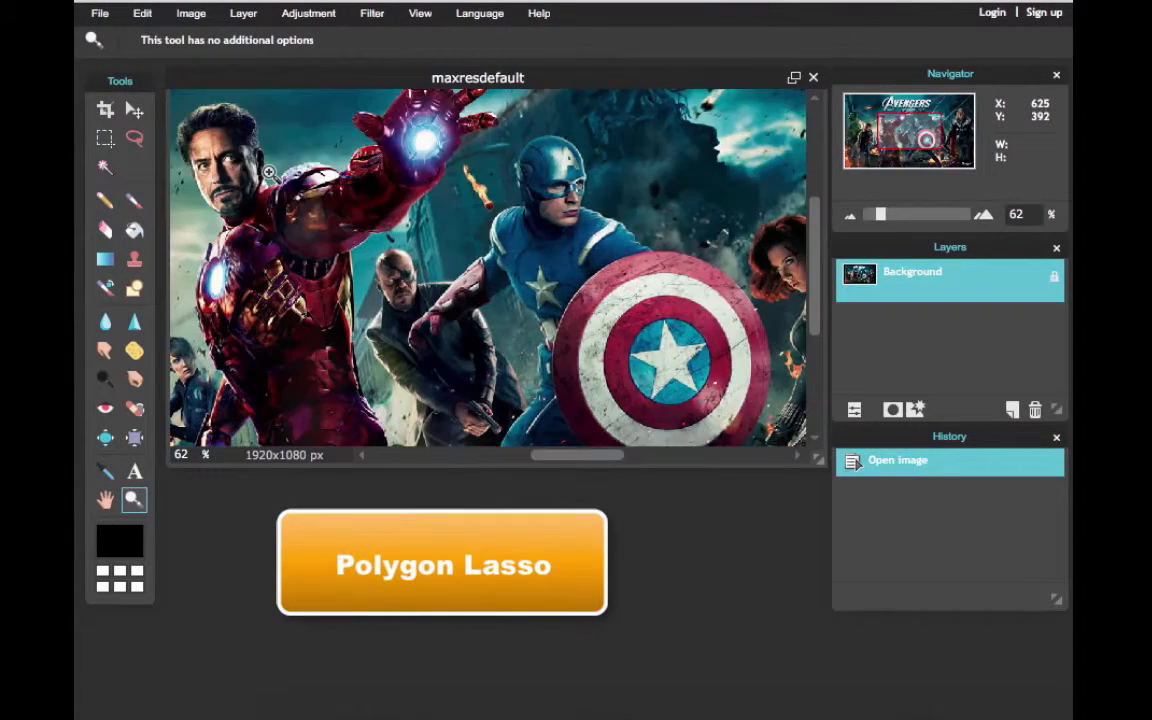
pyautogui.moveTo(580, 457); pyautogui.dragTo(512, 457)
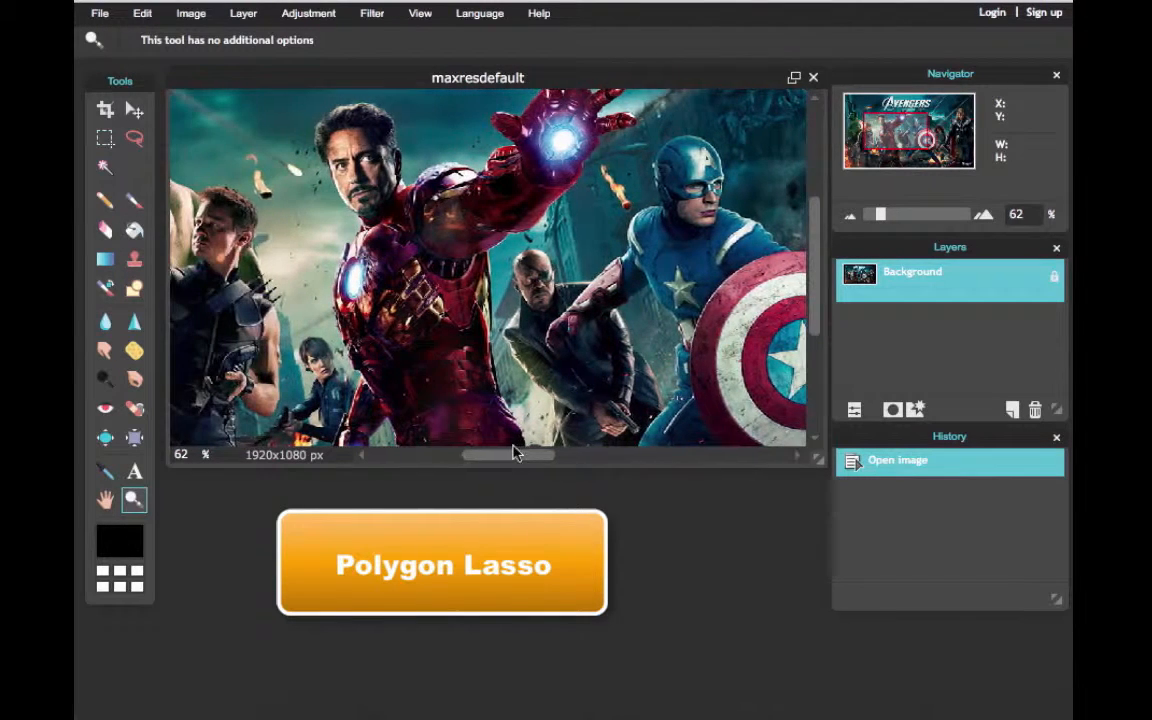
pyautogui.moveTo(816, 255); pyautogui.dragTo(820, 219)
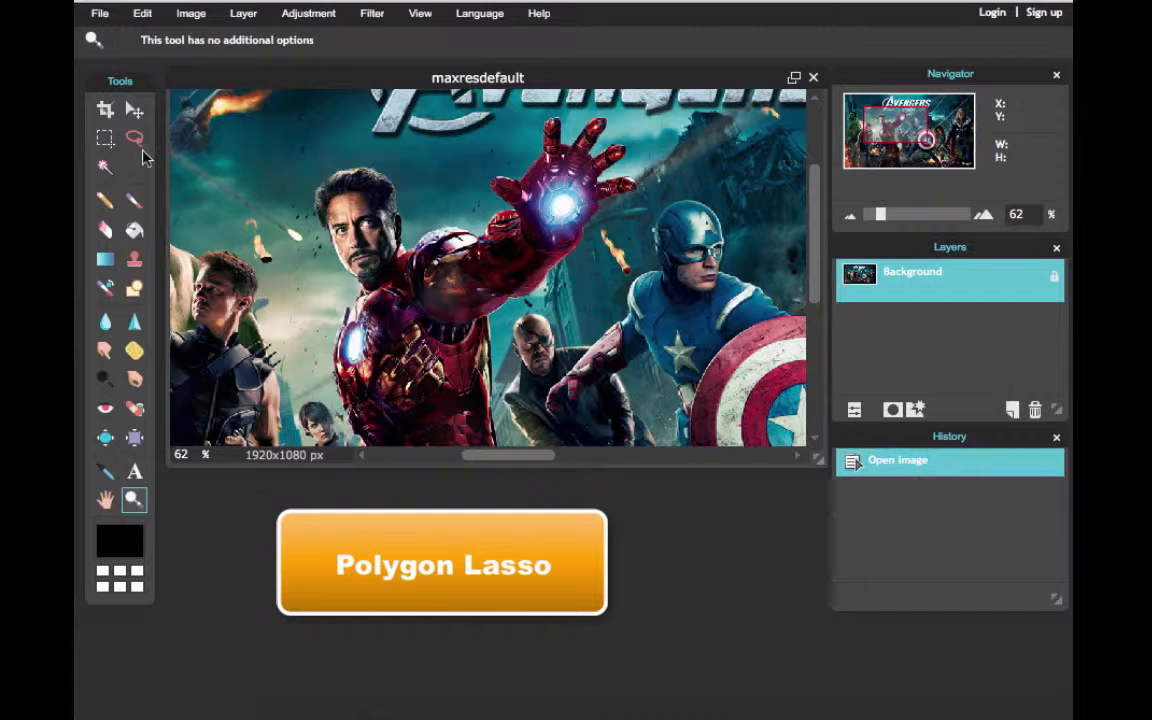
pyautogui.click(135, 140)
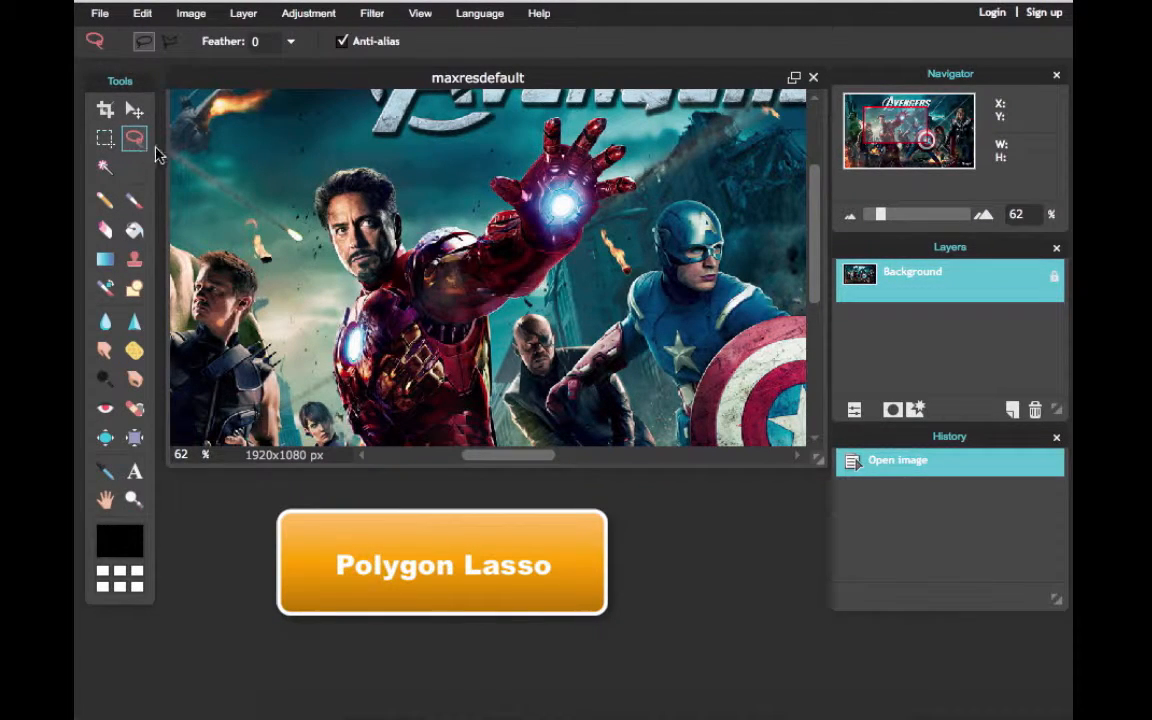
pyautogui.click(169, 45)
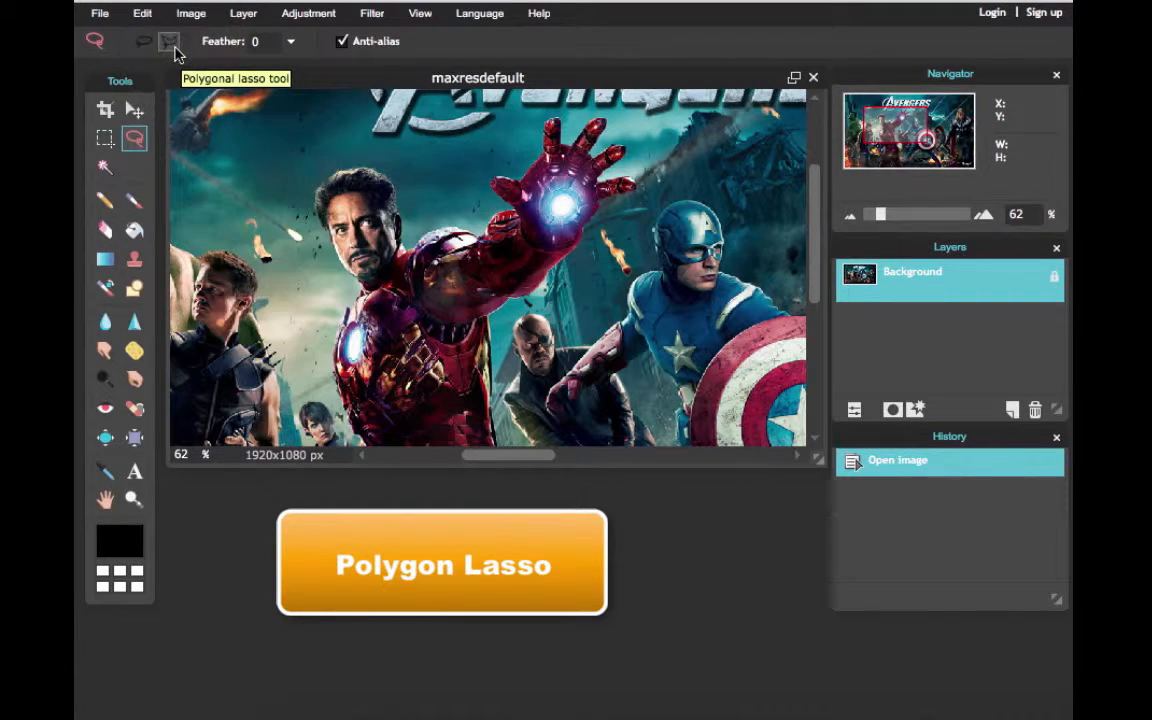
pyautogui.click(383, 168)
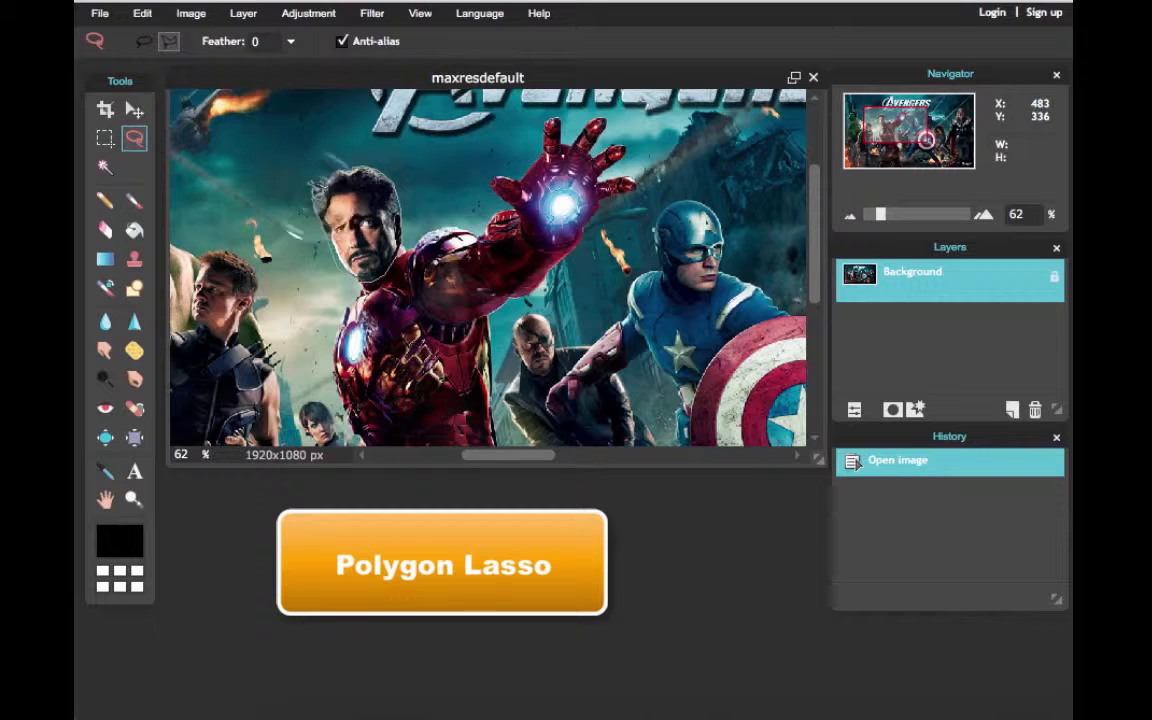
pyautogui.click(323, 181)
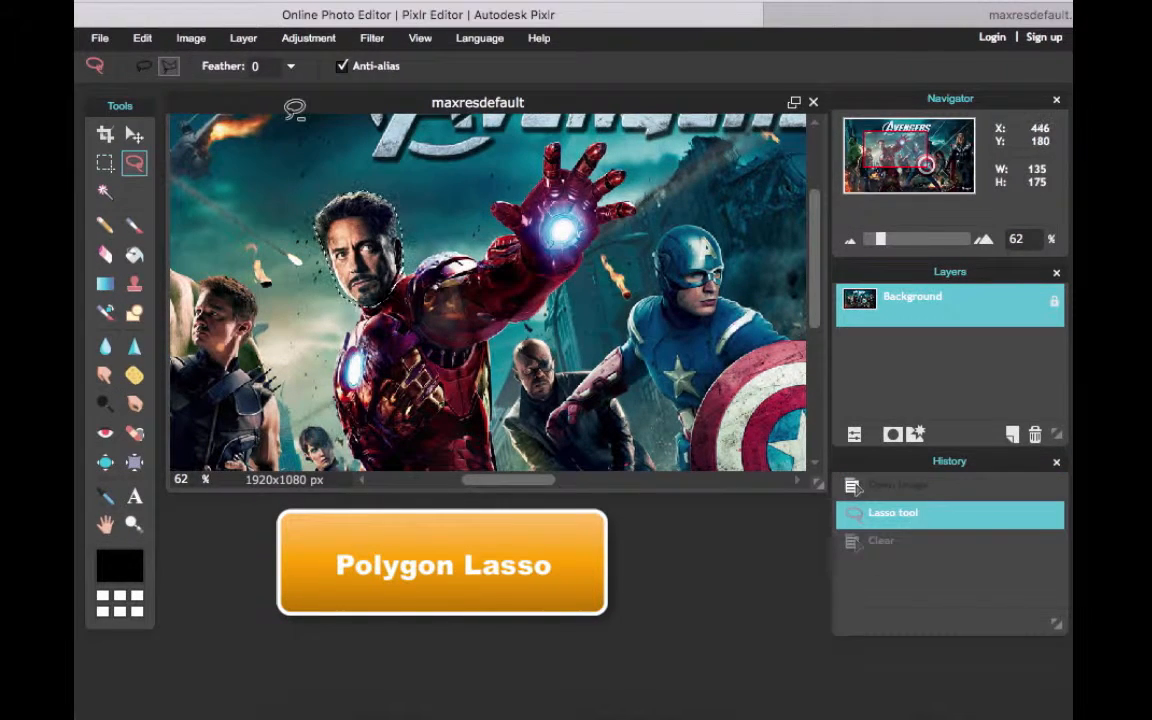
# Copy the selected Iron Man head and paste it into the image as a new layer
pyautogui.click(150, 38)
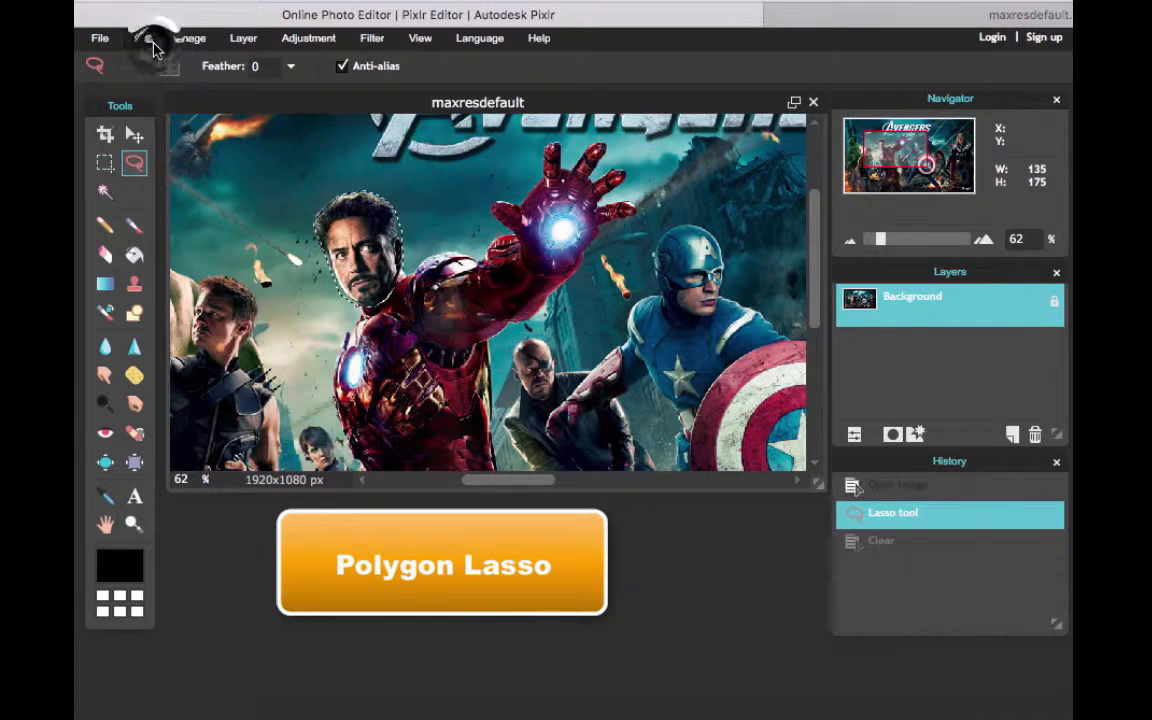
pyautogui.click(219, 111)
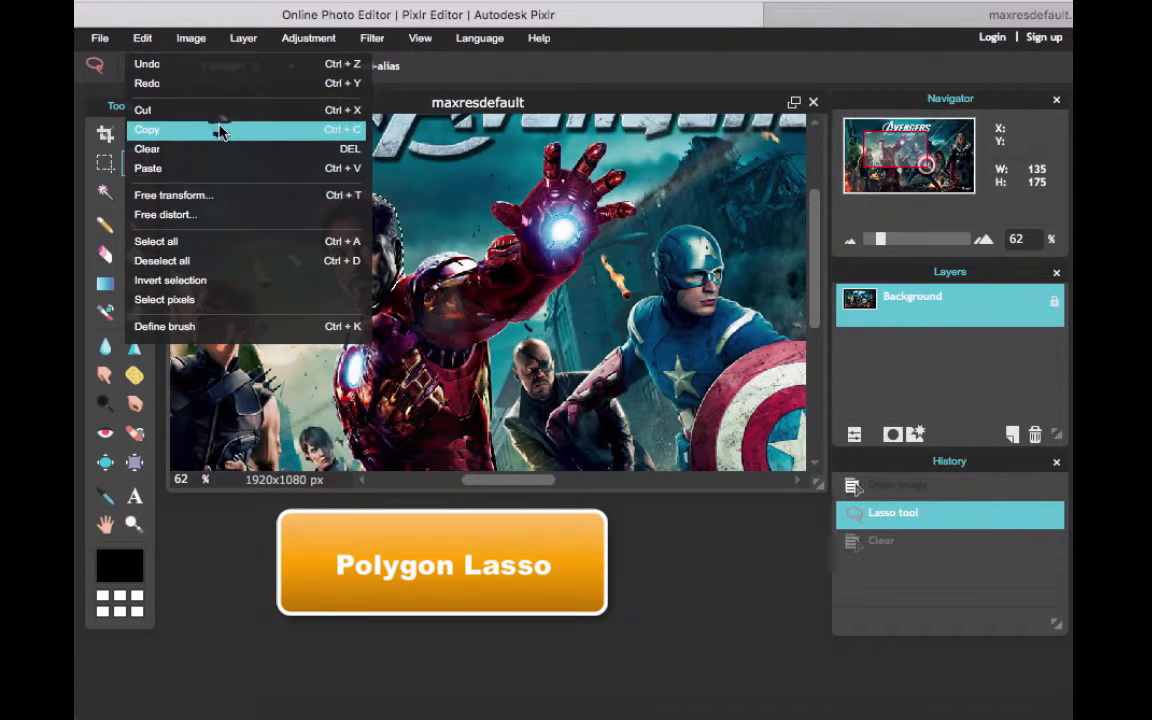
pyautogui.click(219, 129)
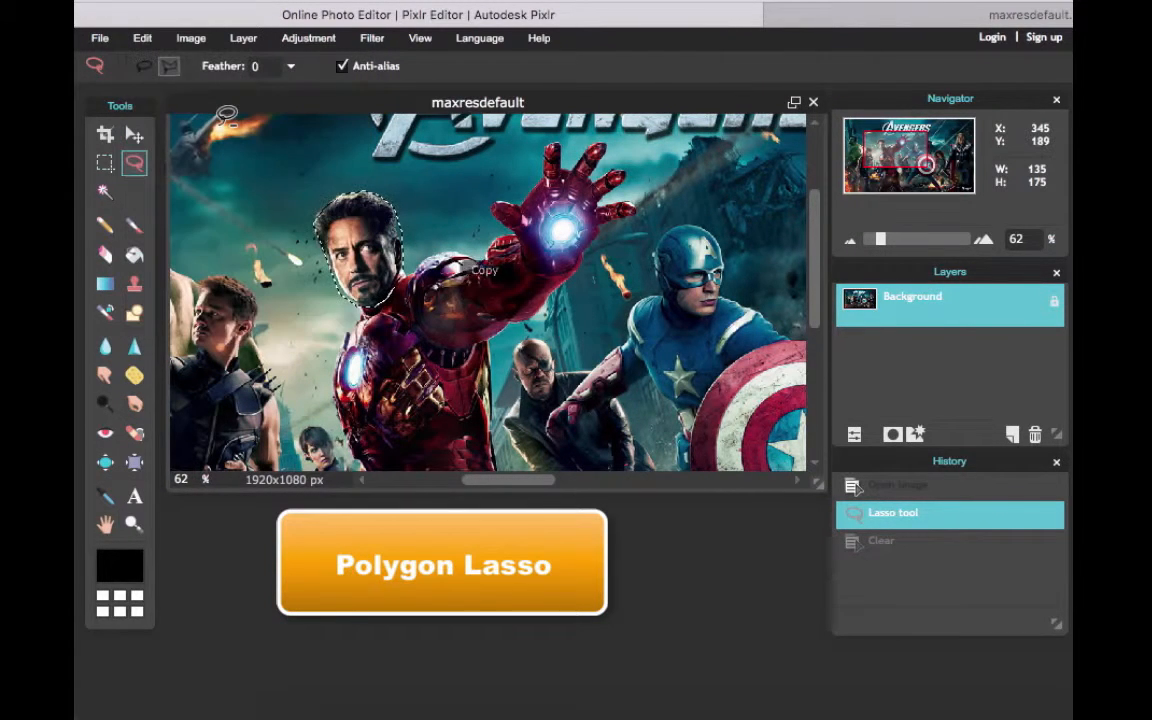
pyautogui.click(143, 39)
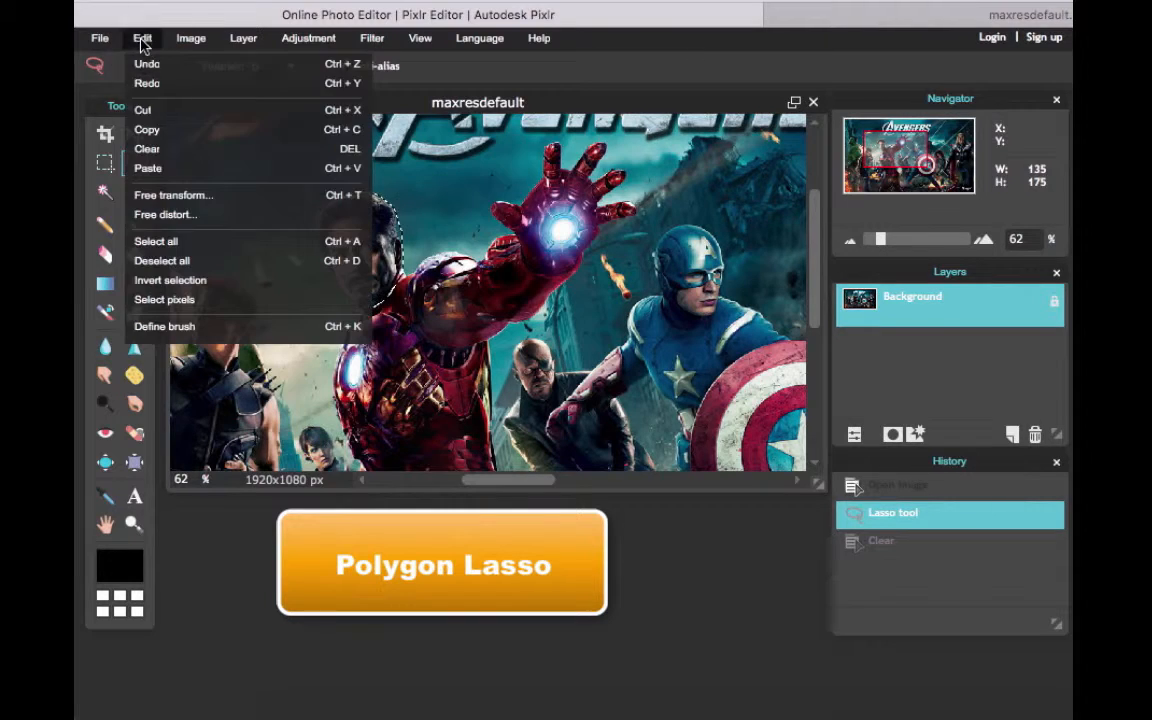
pyautogui.click(180, 168)
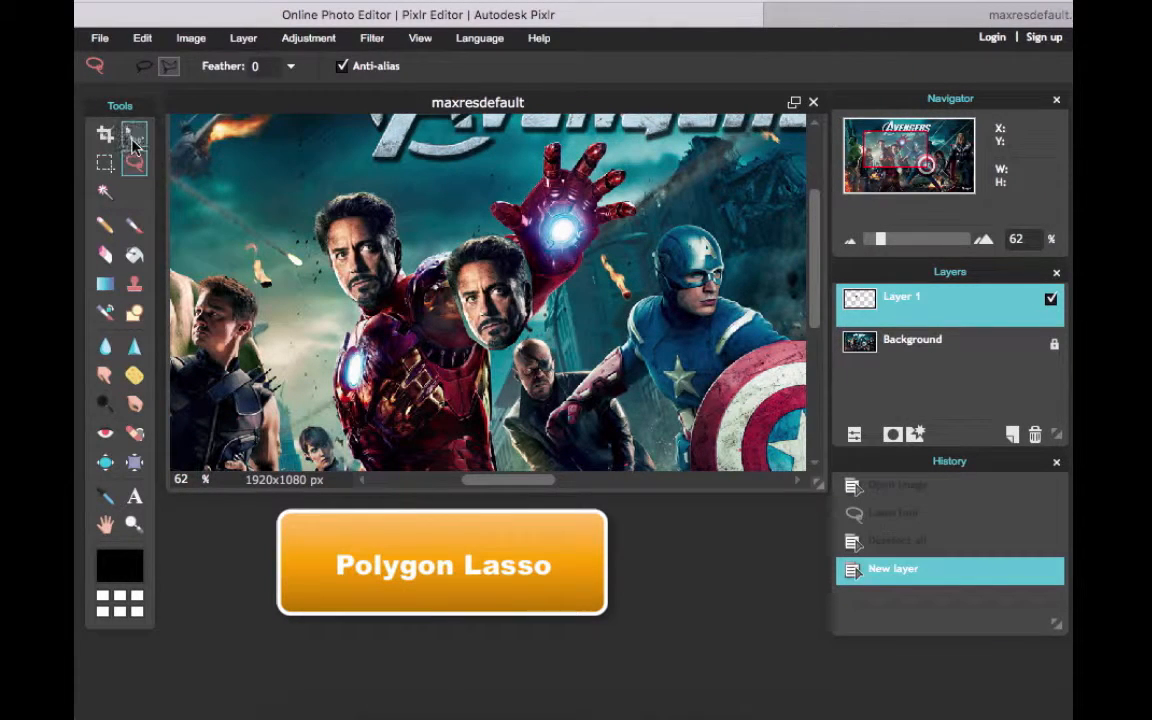
# Move the pasted head onto Captain America's shoulders so that it covers his face
pyautogui.click(134, 133)
pyautogui.moveTo(512, 325)
pyautogui.mouseDown()
pyautogui.moveTo(490, 292)
pyautogui.moveTo(489, 260)
pyautogui.mouseUp()
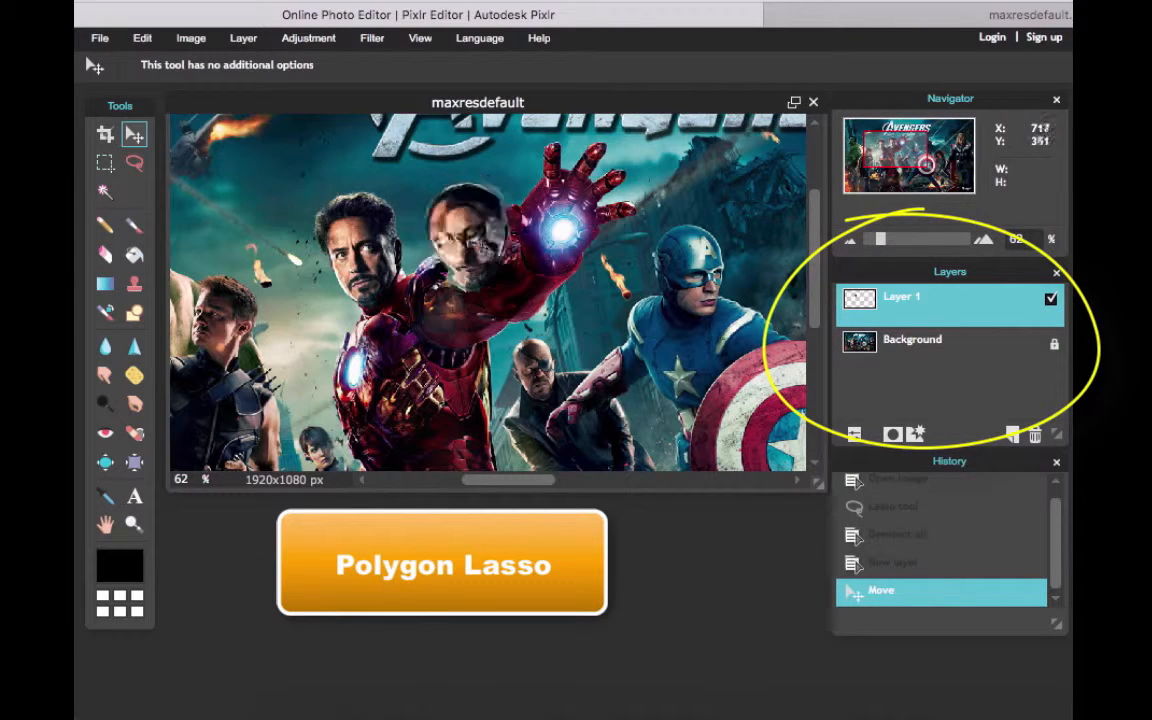
pyautogui.moveTo(486, 242); pyautogui.dragTo(682, 298)
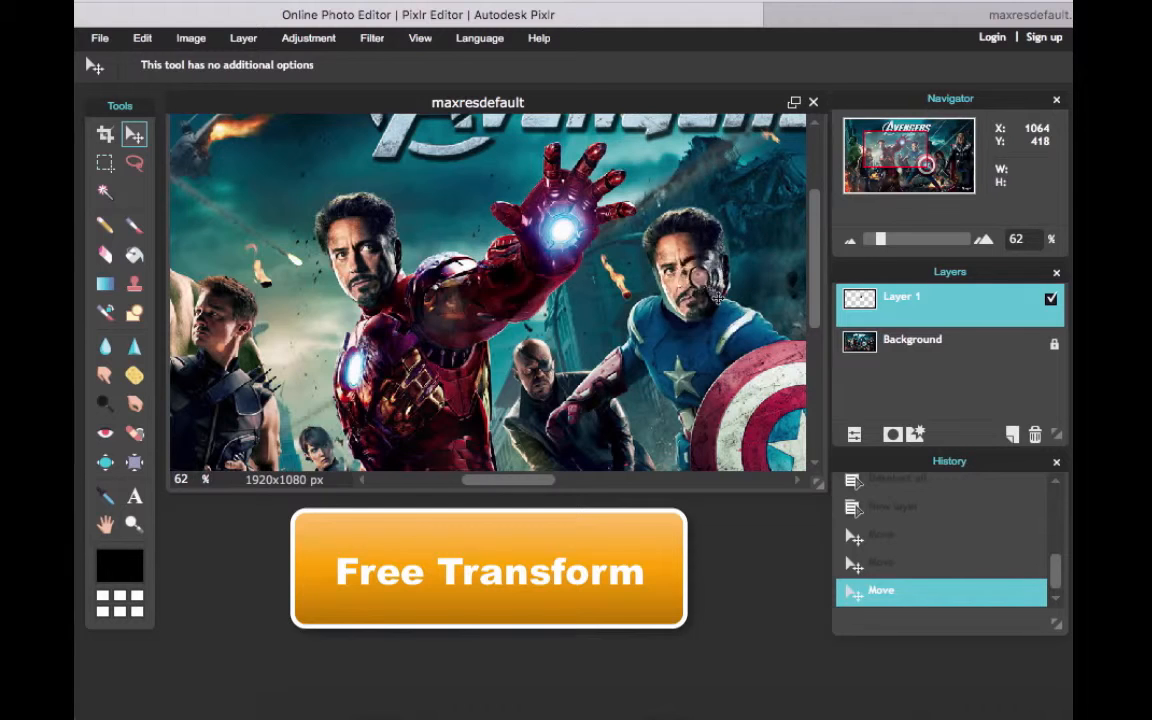
pyautogui.moveTo(704, 287); pyautogui.dragTo(702, 290)
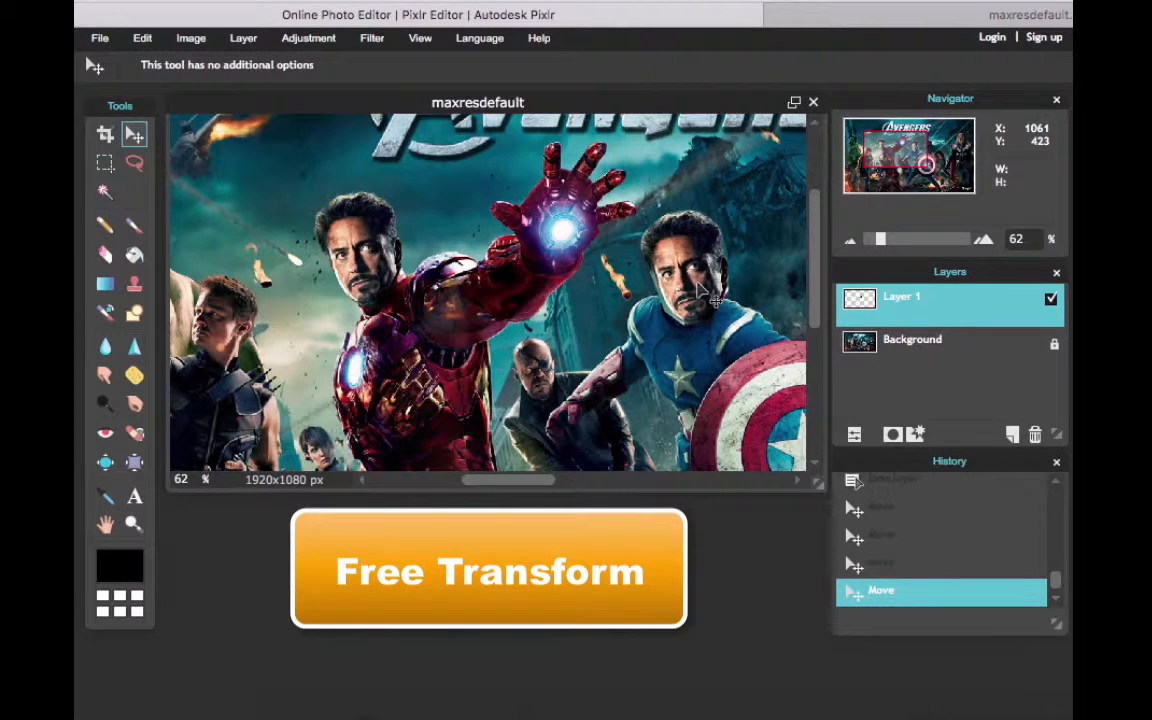
# Free transform the pasted head to sit slightly further right over Captain America's face, and apply the changes
pyautogui.click(142, 39)
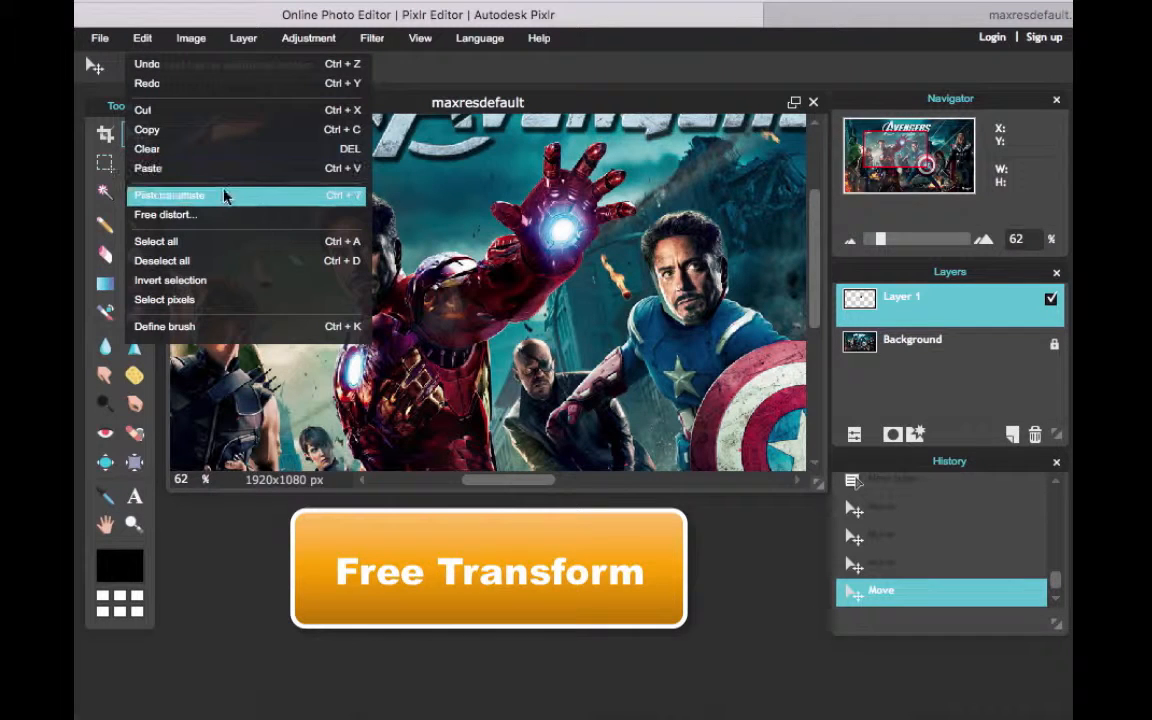
pyautogui.click(233, 197)
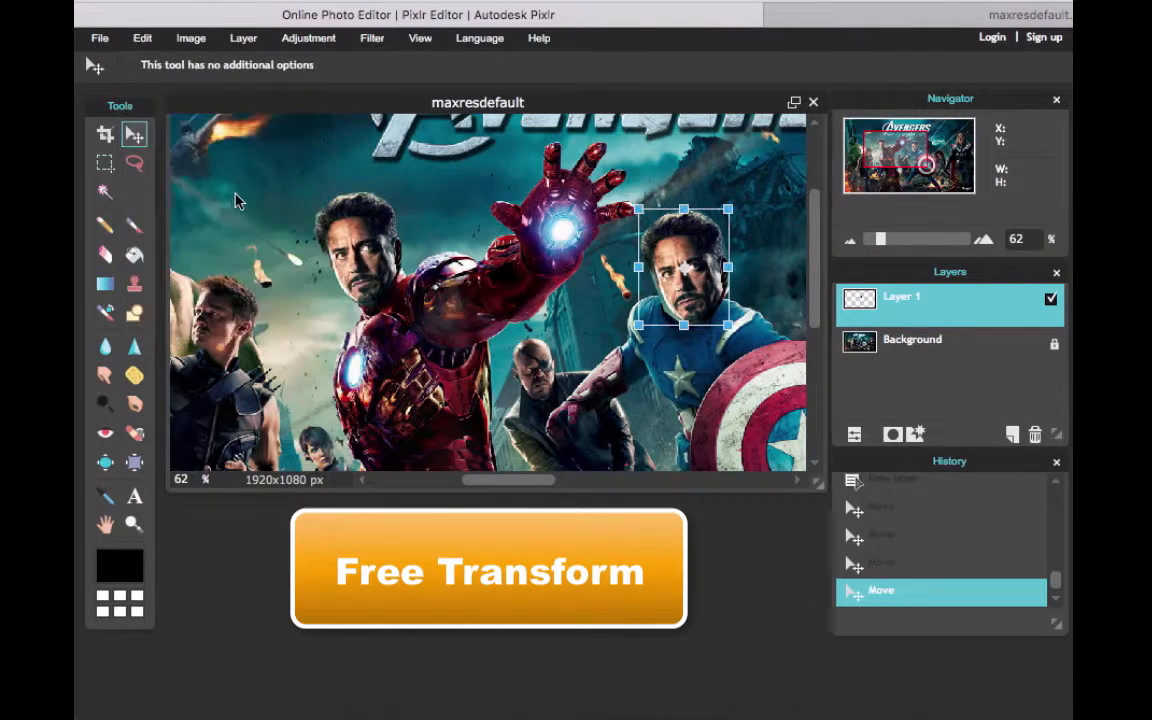
pyautogui.moveTo(637, 268); pyautogui.dragTo(698, 281)
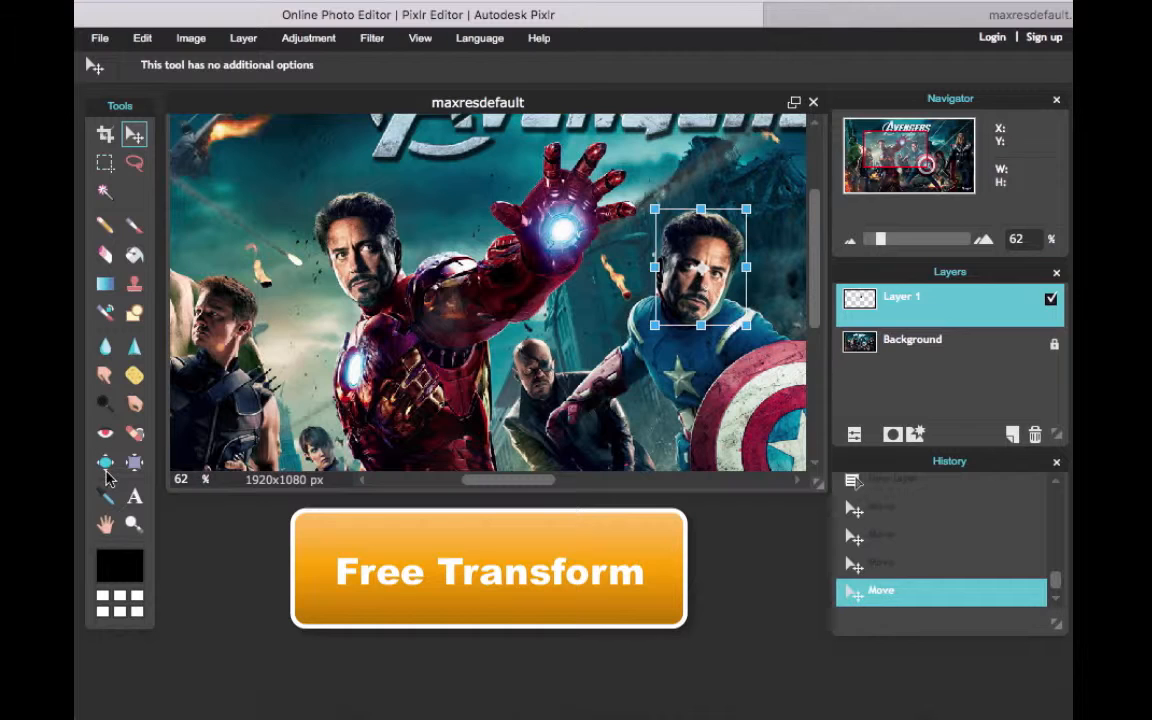
pyautogui.click(133, 525)
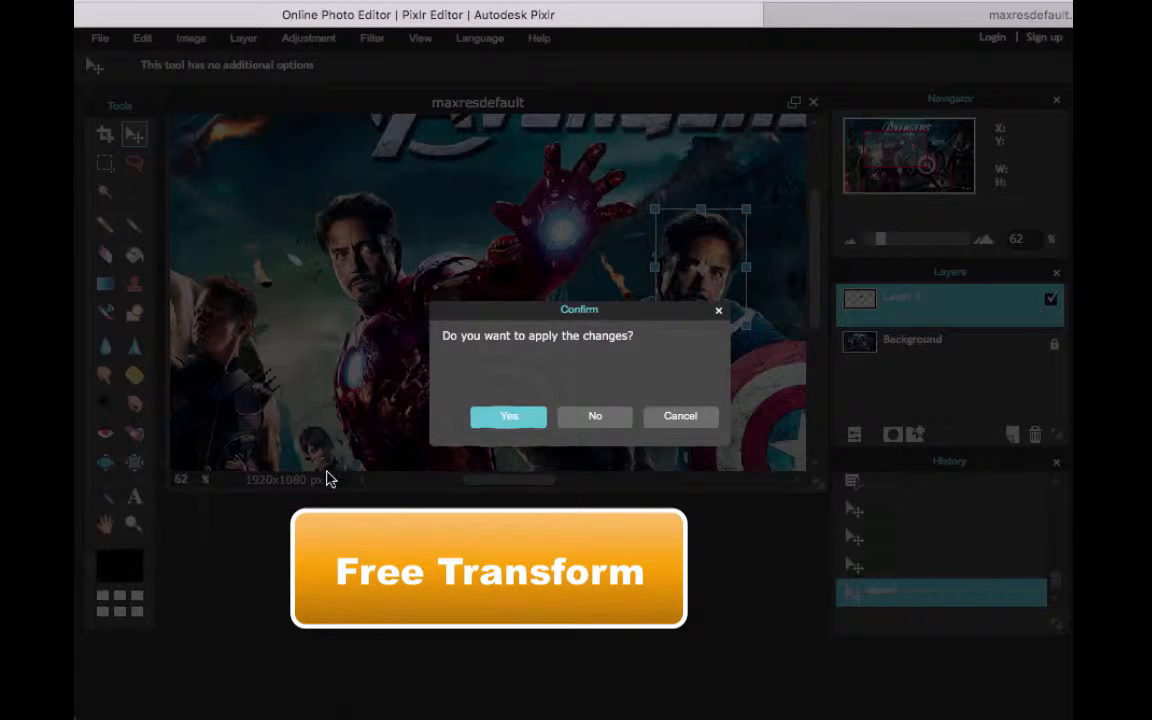
pyautogui.click(508, 415)
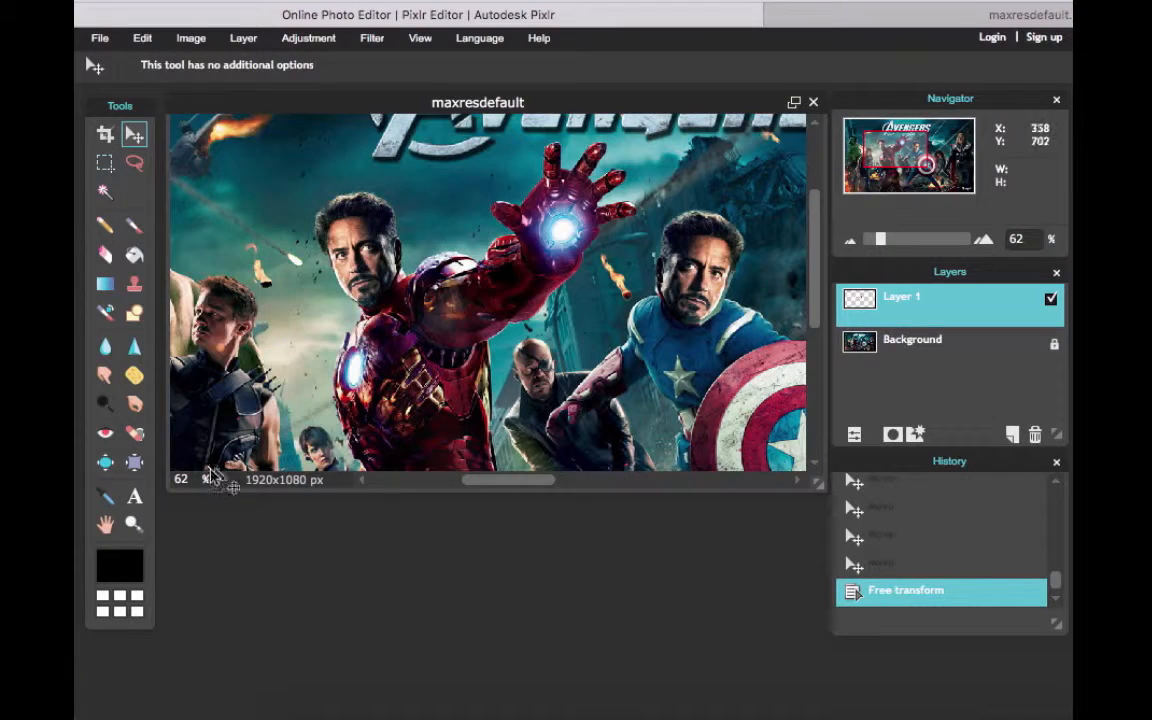
# On the Background layer, clone Thor's figure over the archer beside the Hulk with the Clone stamp tool, brush size 50 and opacity 100
pyautogui.click(197, 481)
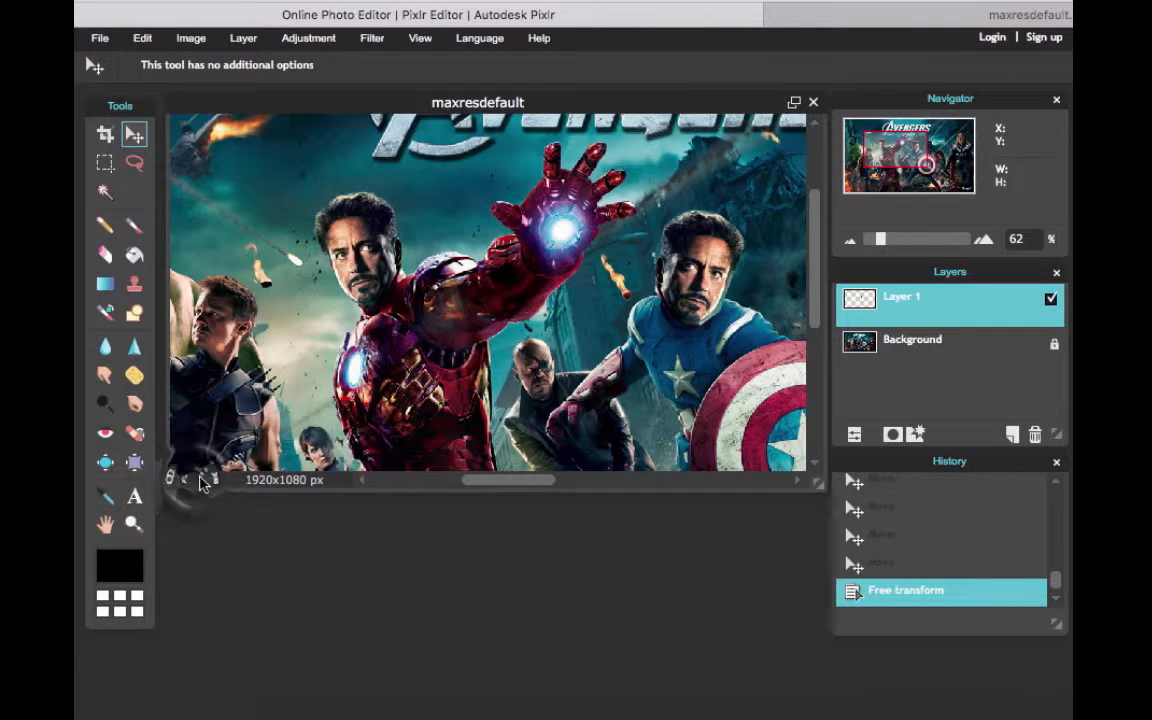
pyautogui.click(191, 480)
pyautogui.press('BackSpace')
pyautogui.press('BackSpace')
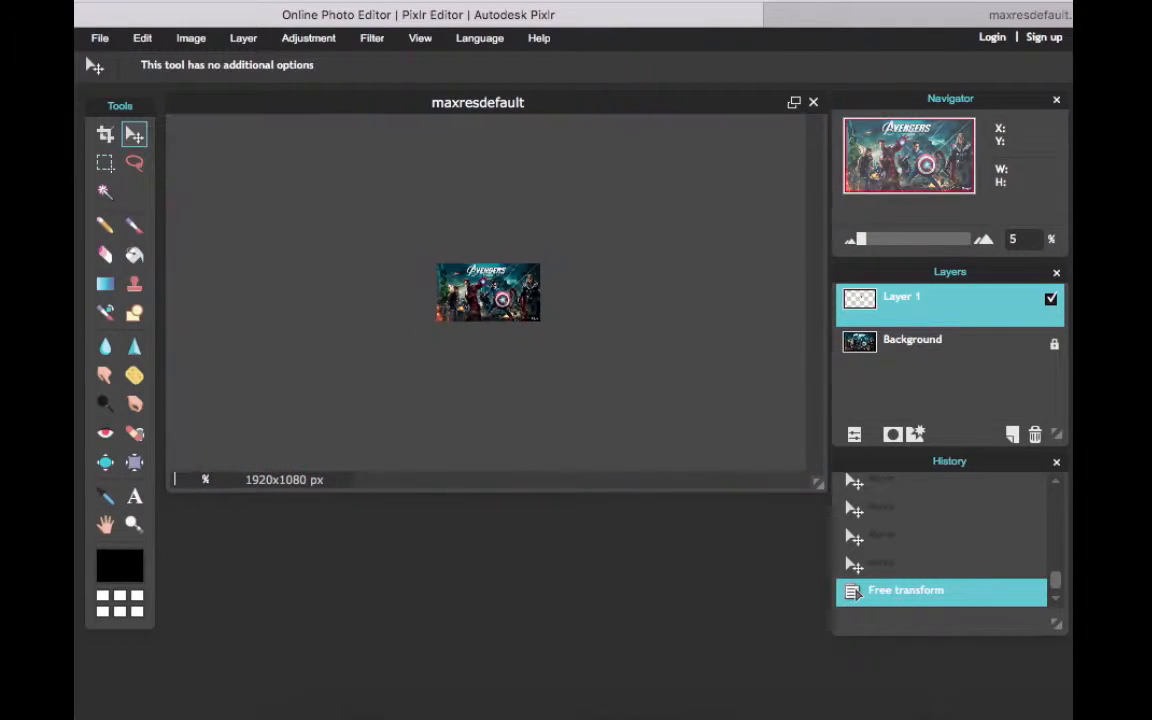
pyautogui.write('30')
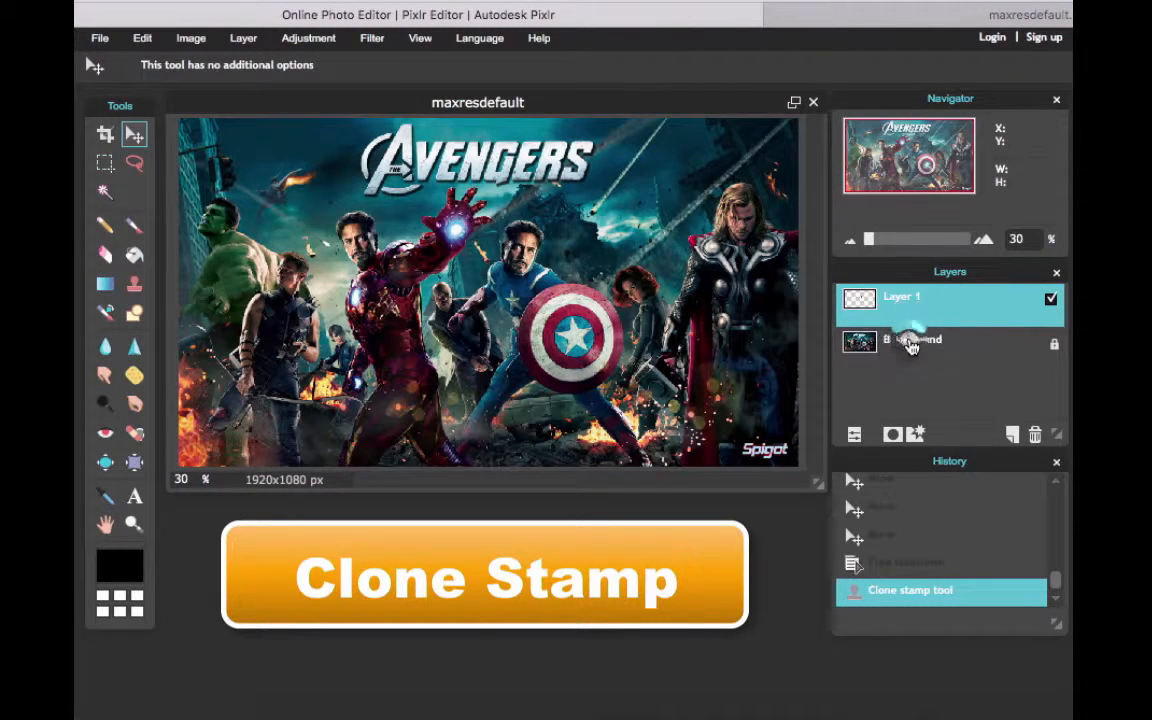
pyautogui.click(910, 345)
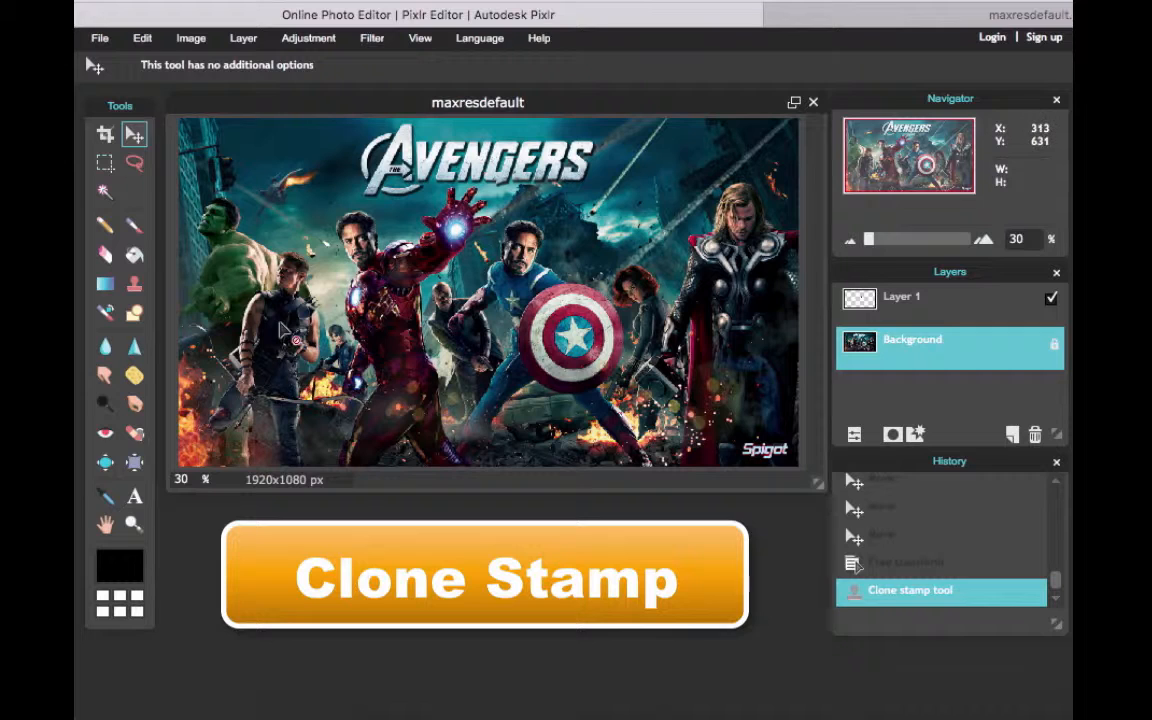
pyautogui.click(141, 291)
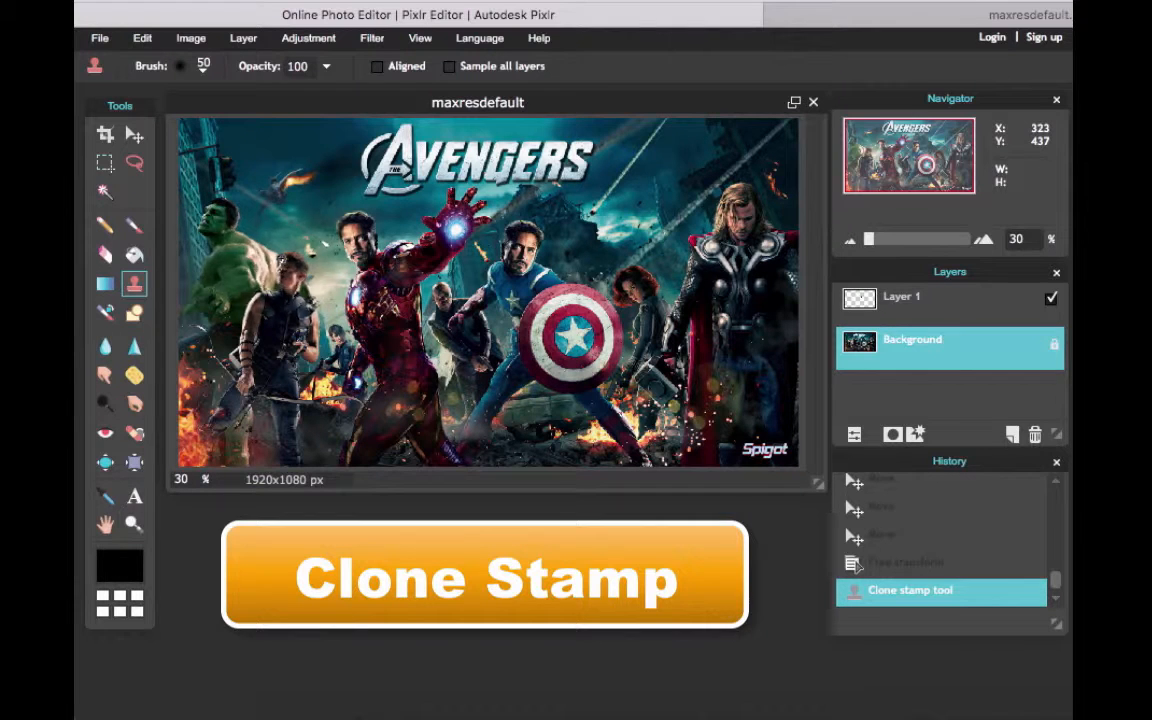
pyautogui.moveTo(288, 258)
pyautogui.mouseDown()
pyautogui.moveTo(307, 260)
pyautogui.moveTo(278, 266)
pyautogui.moveTo(294, 270)
pyautogui.moveTo(246, 241)
pyautogui.moveTo(243, 250)
pyautogui.moveTo(271, 255)
pyautogui.moveTo(231, 283)
pyautogui.moveTo(234, 266)
pyautogui.moveTo(224, 283)
pyautogui.moveTo(268, 312)
pyautogui.mouseUp()
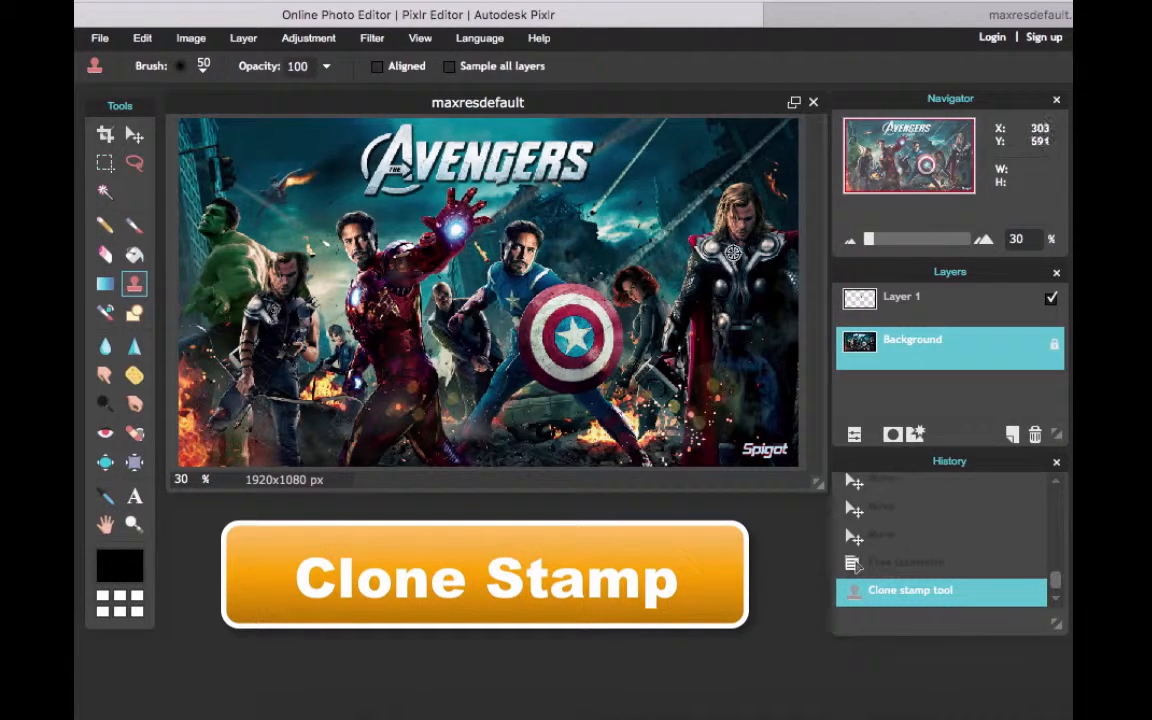
pyautogui.moveTo(279, 320)
pyautogui.mouseDown()
pyautogui.moveTo(312, 309)
pyautogui.moveTo(299, 257)
pyautogui.moveTo(267, 273)
pyautogui.moveTo(238, 377)
pyautogui.moveTo(235, 352)
pyautogui.moveTo(237, 387)
pyautogui.moveTo(258, 382)
pyautogui.moveTo(260, 395)
pyautogui.moveTo(305, 383)
pyautogui.moveTo(315, 319)
pyautogui.moveTo(306, 455)
pyautogui.moveTo(307, 393)
pyautogui.moveTo(290, 434)
pyautogui.moveTo(268, 435)
pyautogui.moveTo(250, 378)
pyautogui.moveTo(258, 394)
pyautogui.moveTo(231, 441)
pyautogui.moveTo(226, 377)
pyautogui.moveTo(206, 340)
pyautogui.moveTo(200, 380)
pyautogui.moveTo(213, 423)
pyautogui.moveTo(305, 275)
pyautogui.moveTo(312, 362)
pyautogui.moveTo(318, 330)
pyautogui.moveTo(335, 349)
pyautogui.moveTo(322, 377)
pyautogui.moveTo(326, 317)
pyautogui.moveTo(340, 359)
pyautogui.moveTo(325, 300)
pyautogui.moveTo(344, 359)
pyautogui.mouseUp()
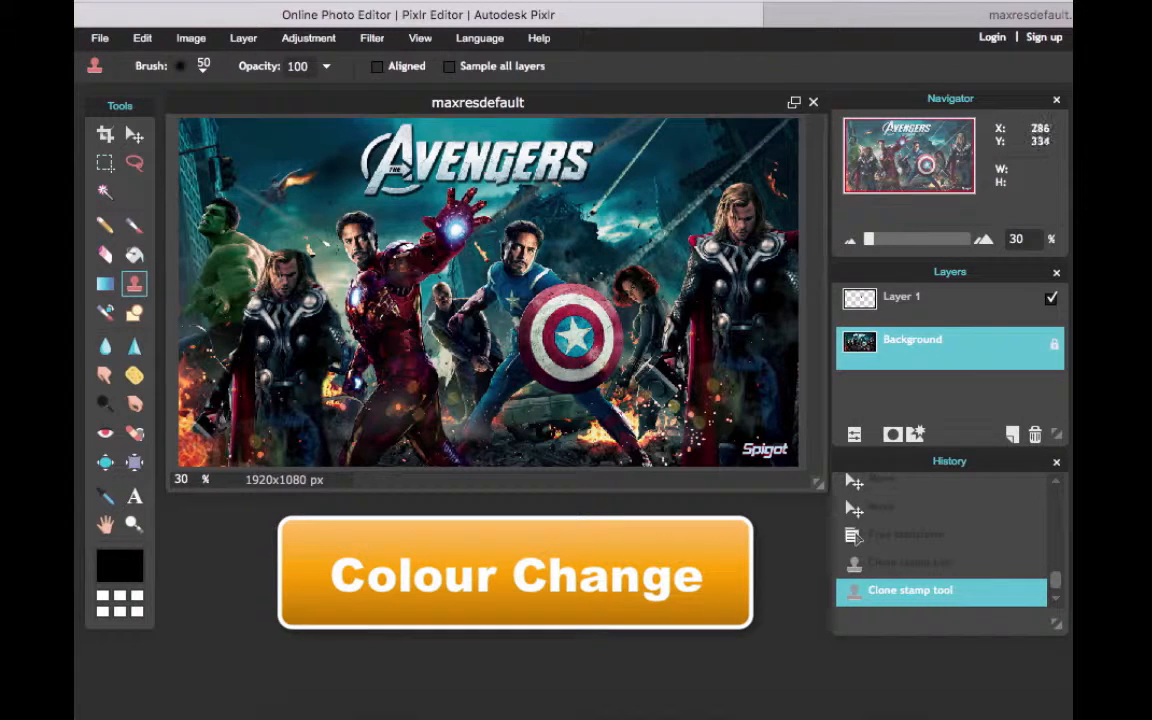
# Set up the Brush tool with the soft round 100 brush
pyautogui.click(134, 224)
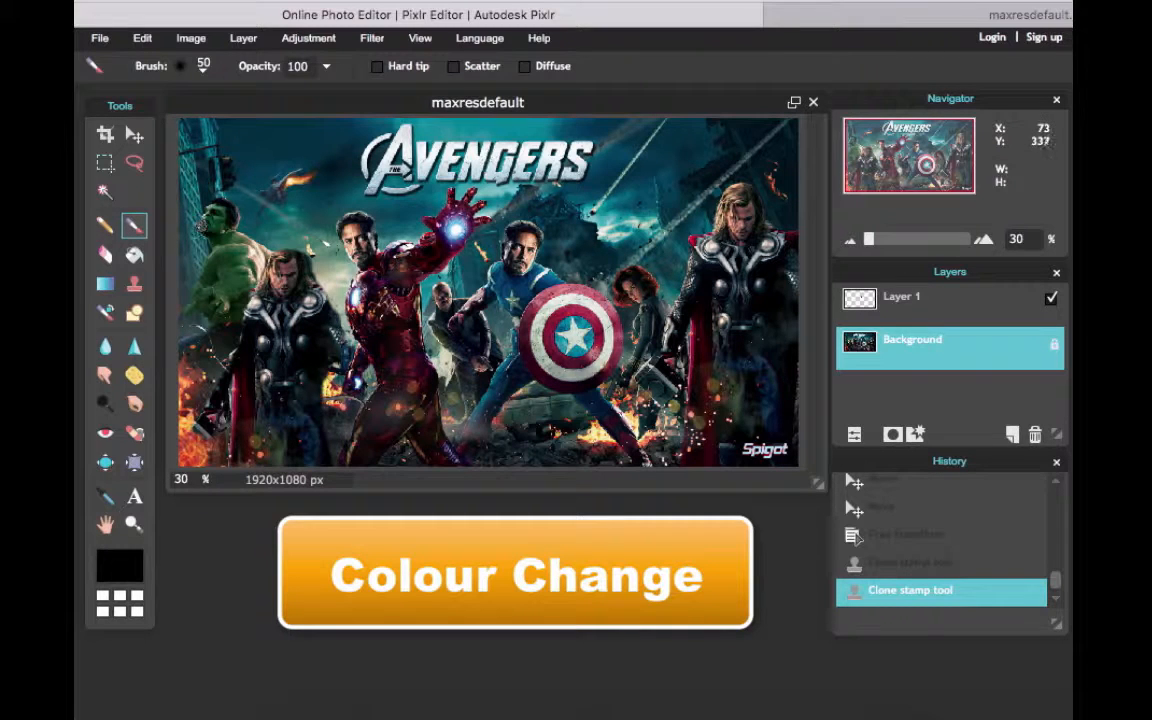
pyautogui.click(204, 70)
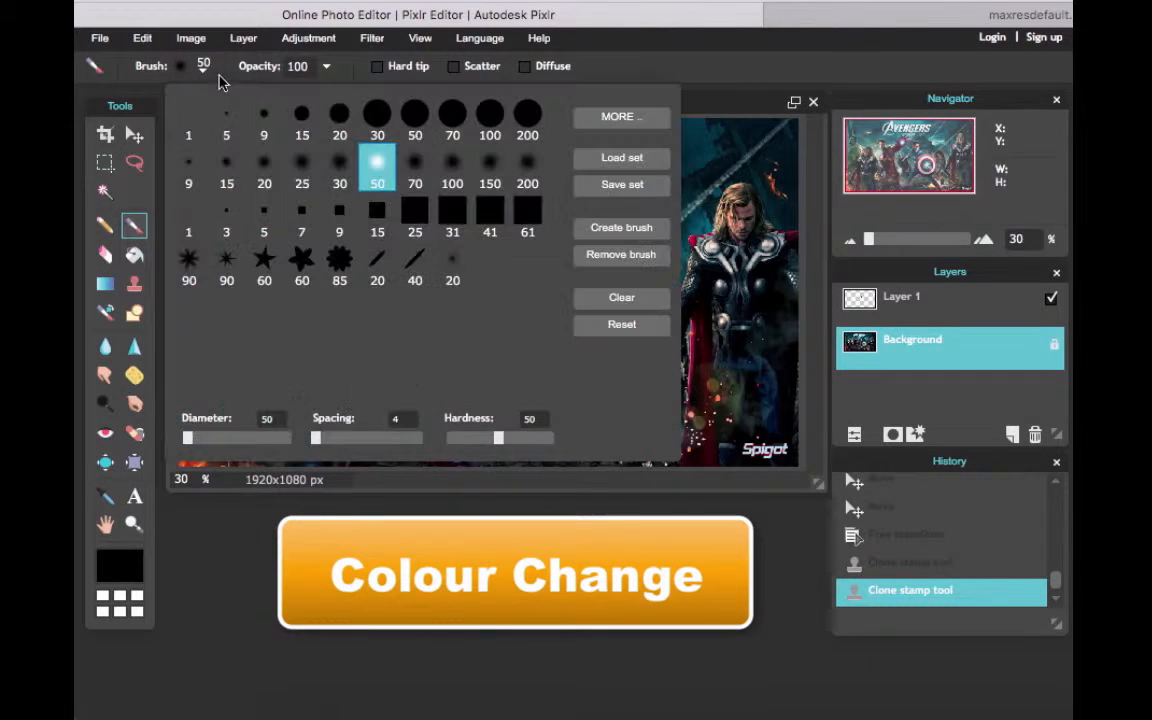
pyautogui.click(452, 160)
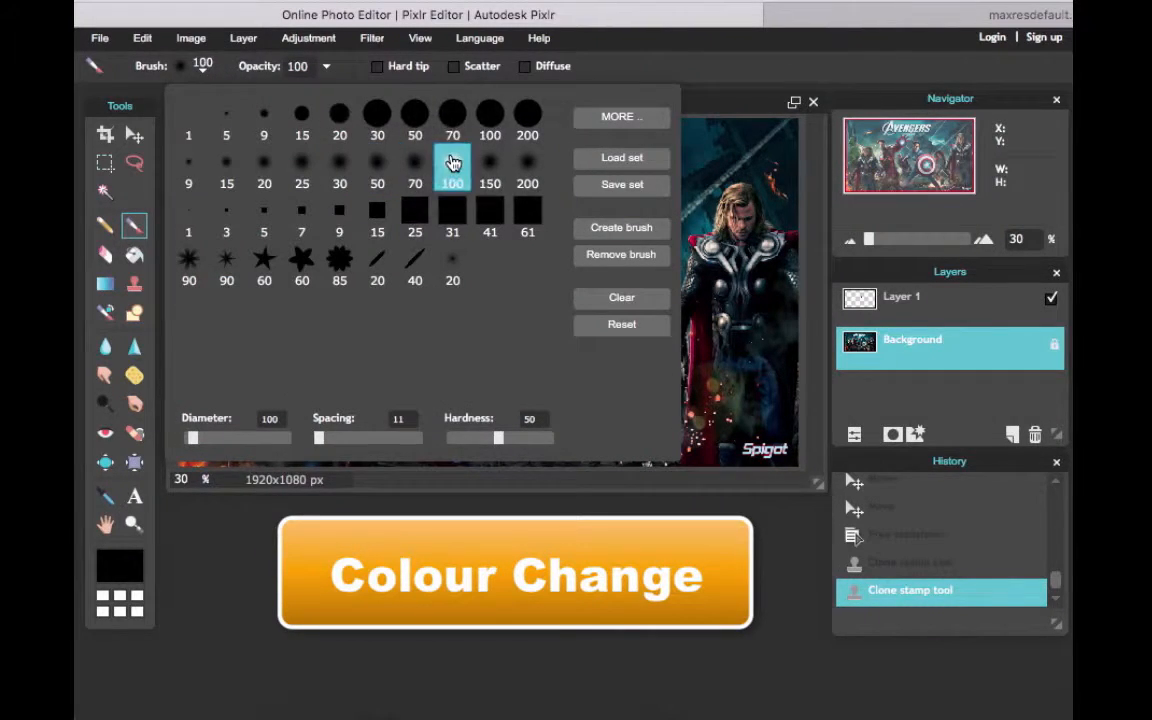
pyautogui.click(205, 68)
pyautogui.click(600, 73)
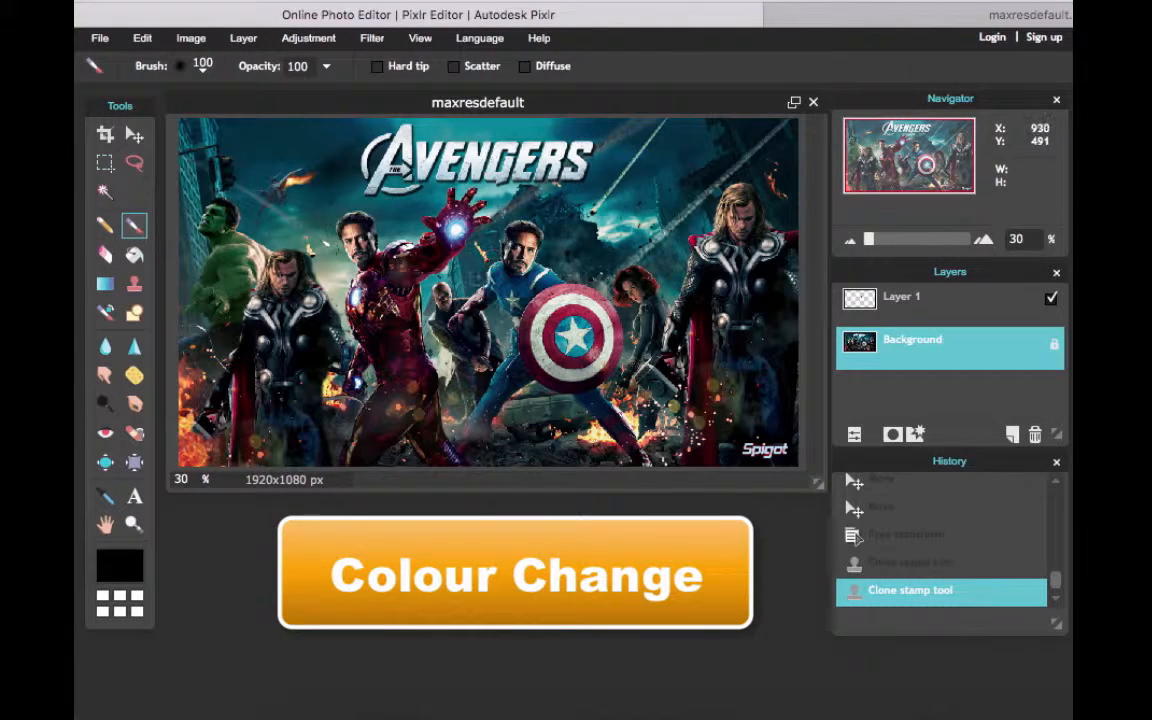
# Set the brush colour to bright green, 26ff05
pyautogui.click(125, 560)
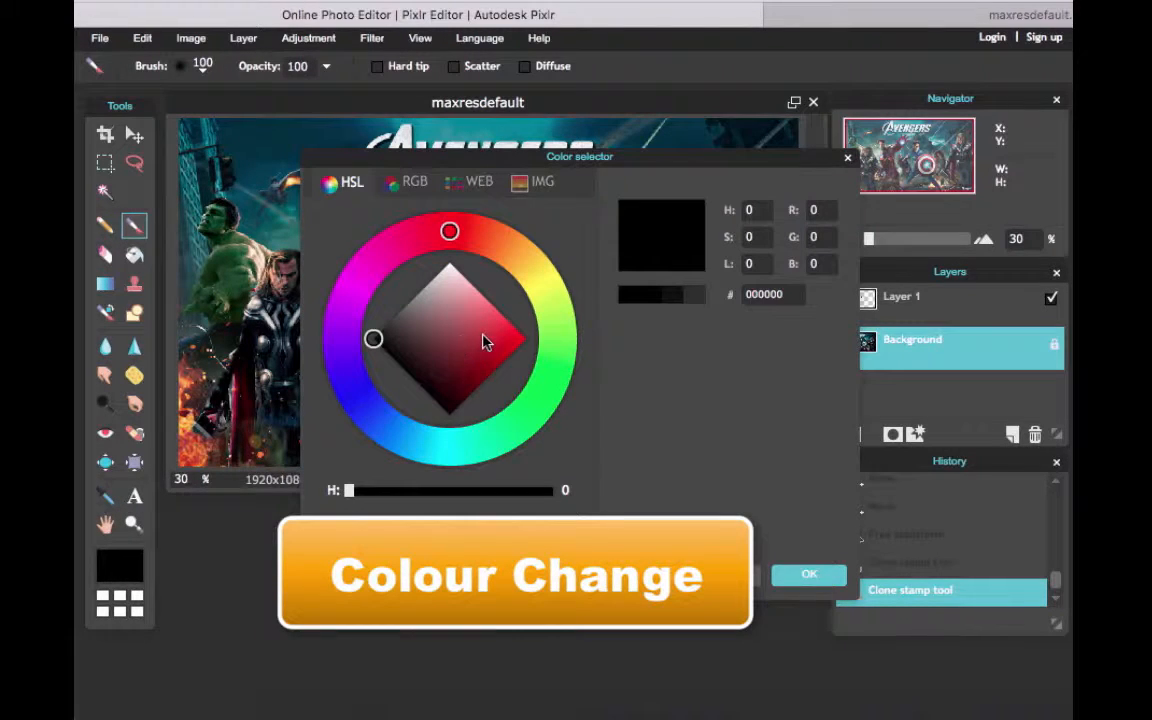
pyautogui.click(549, 379)
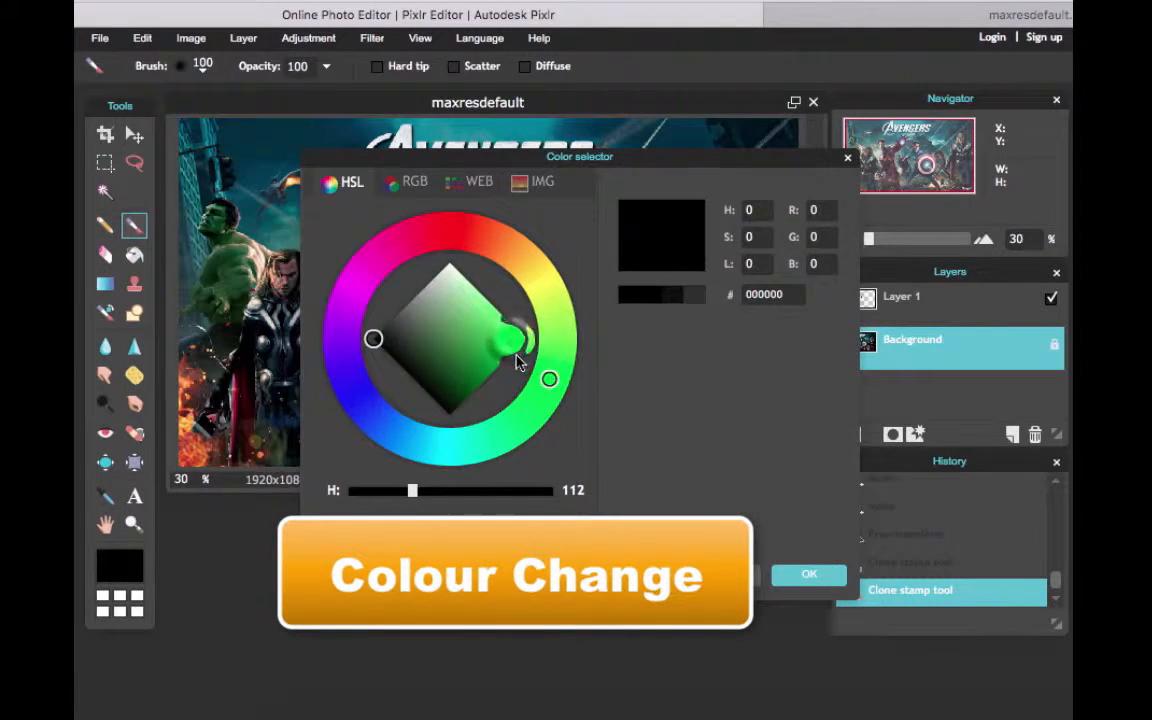
pyautogui.moveTo(519, 362); pyautogui.dragTo(525, 340)
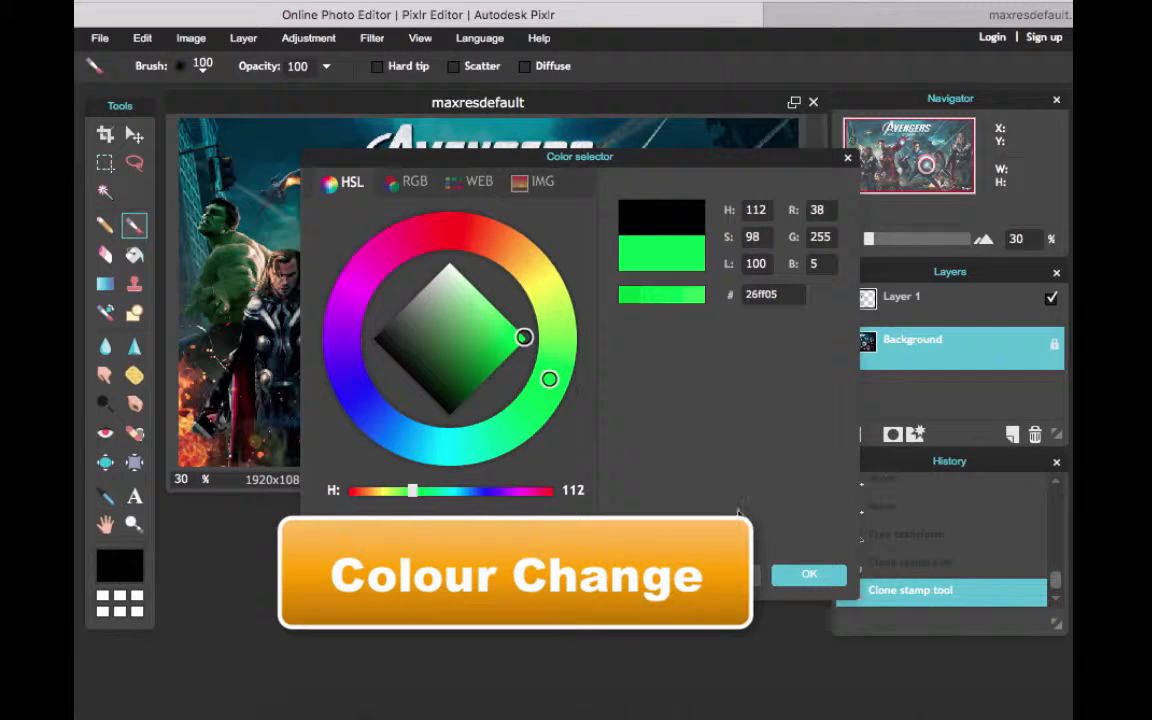
pyautogui.click(797, 577)
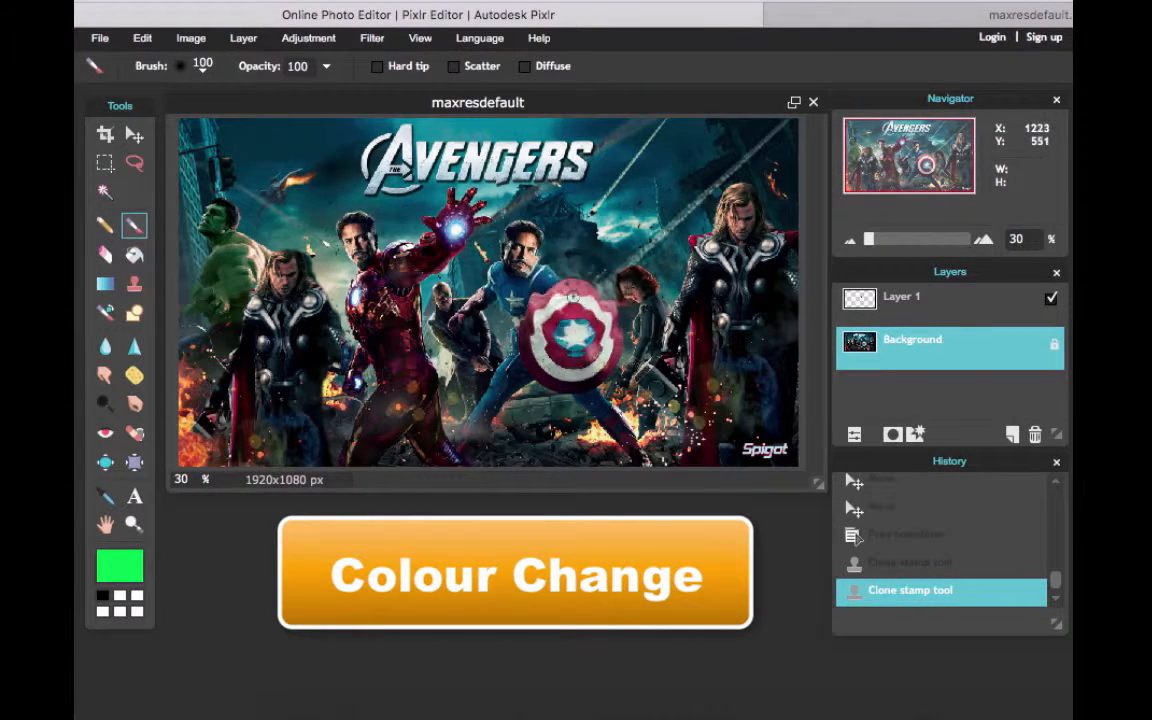
# Try painting Captain America's shield ring green with the brush at opacity 100, and undo the stroke
pyautogui.moveTo(573, 296)
pyautogui.mouseDown()
pyautogui.moveTo(546, 312)
pyautogui.moveTo(538, 346)
pyautogui.moveTo(551, 367)
pyautogui.moveTo(576, 371)
pyautogui.moveTo(602, 342)
pyautogui.moveTo(600, 315)
pyautogui.moveTo(637, 302)
pyautogui.mouseUp()
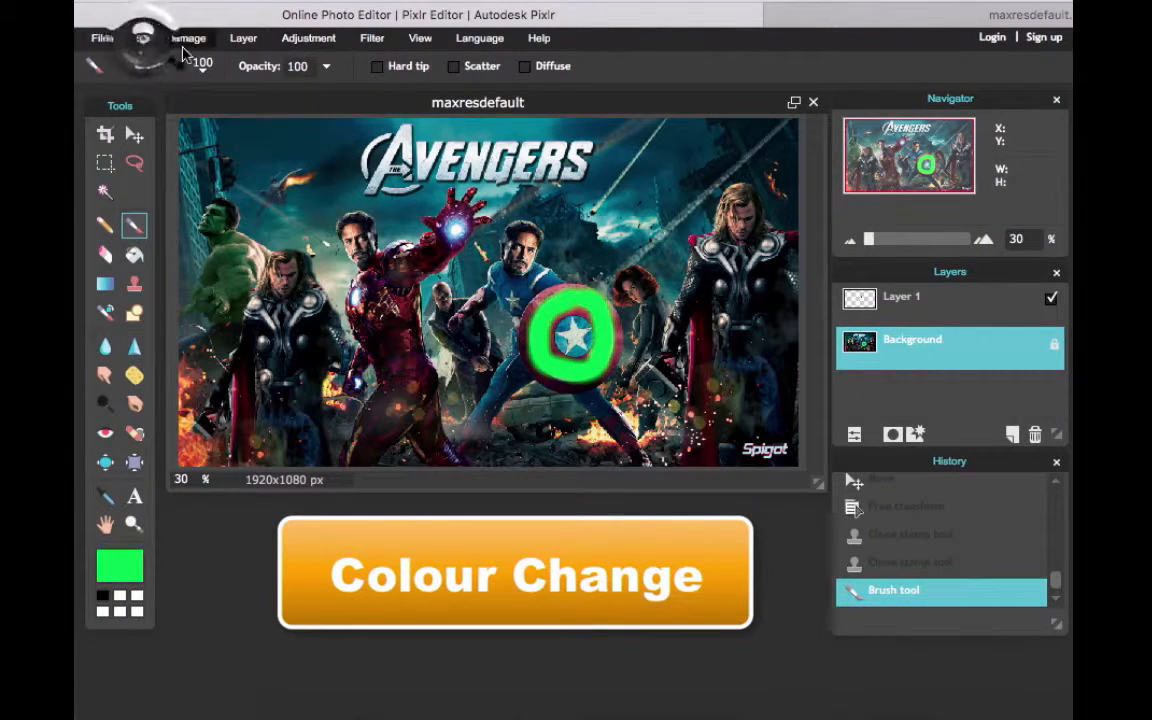
pyautogui.click(148, 38)
pyautogui.click(148, 65)
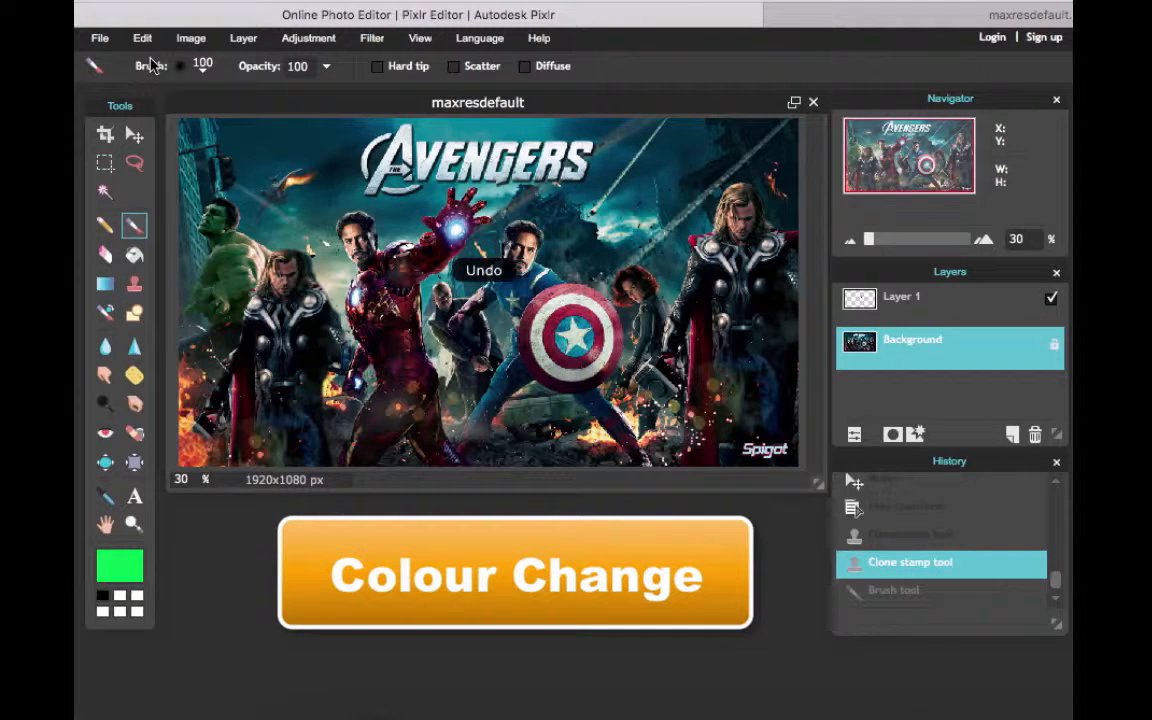
# Lower the brush opacity to 40 and paint the white ring of Captain America's shield green all the way round
pyautogui.click(327, 68)
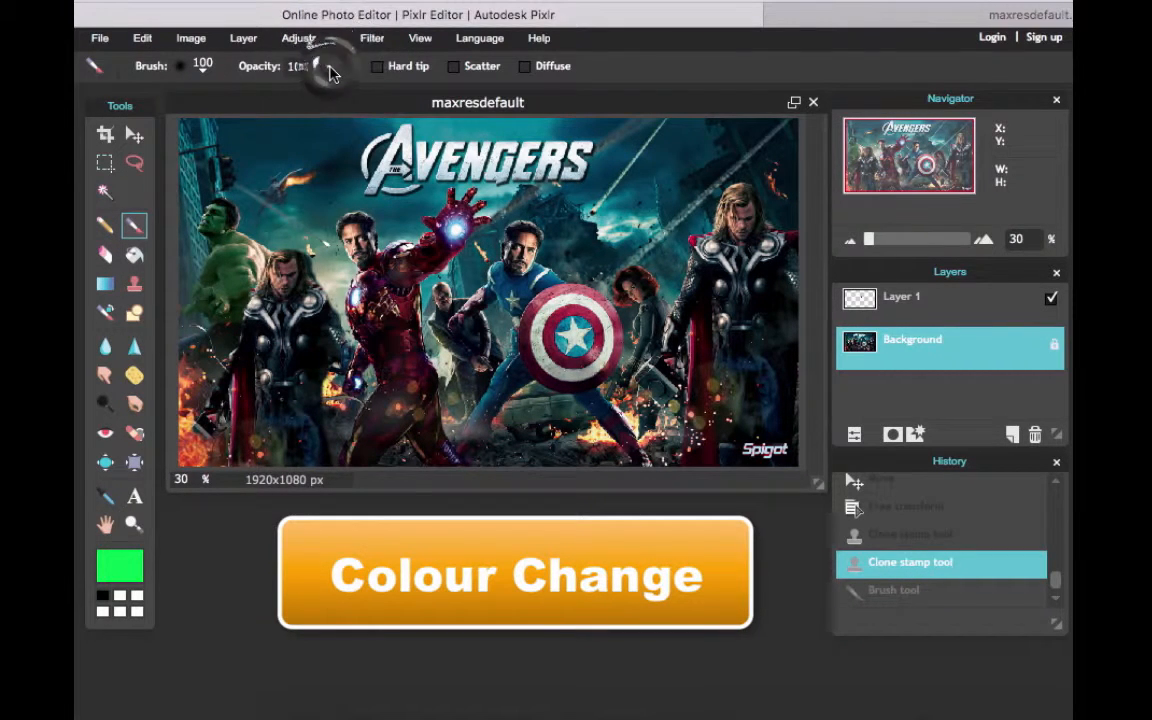
pyautogui.moveTo(329, 94); pyautogui.dragTo(267, 97)
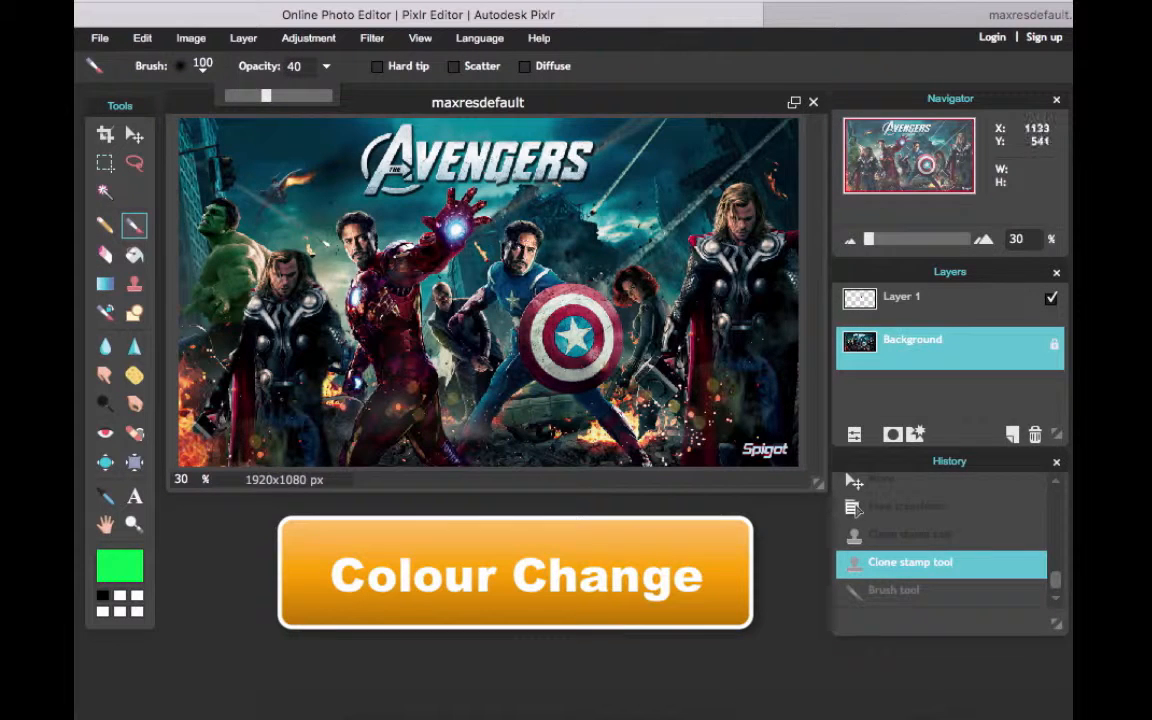
pyautogui.click(566, 300)
pyautogui.moveTo(566, 300)
pyautogui.mouseDown()
pyautogui.moveTo(539, 336)
pyautogui.moveTo(545, 360)
pyautogui.mouseUp()
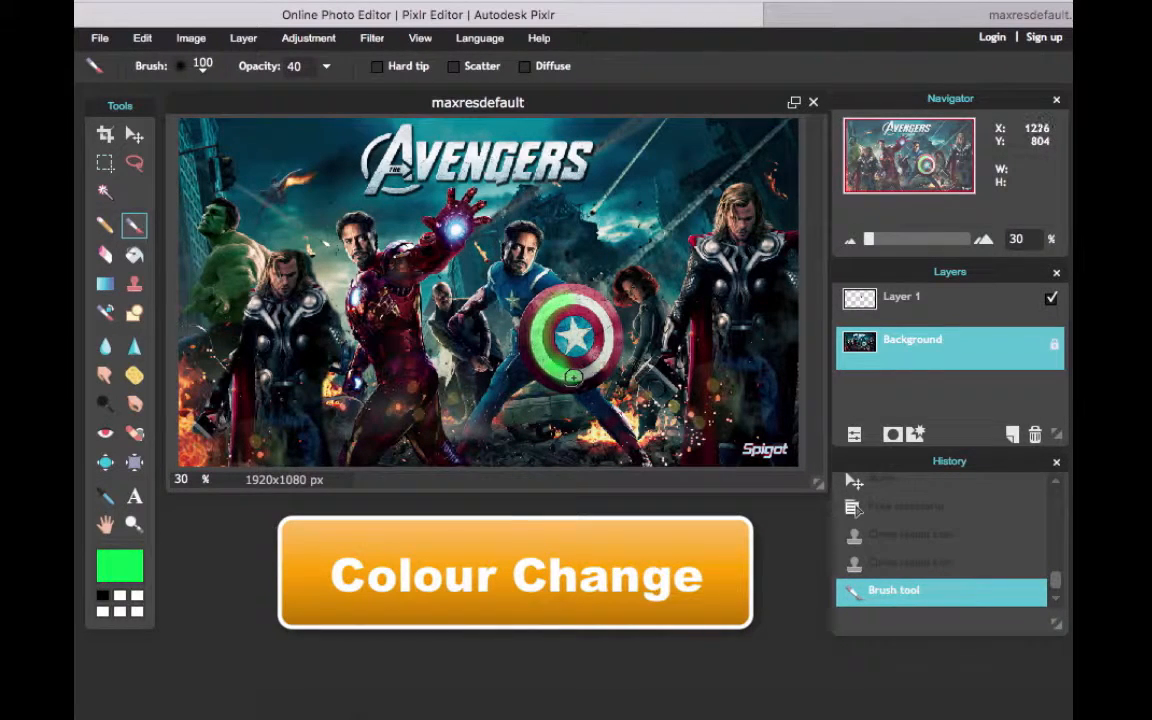
pyautogui.moveTo(584, 377); pyautogui.dragTo(593, 368)
pyautogui.moveTo(561, 300); pyautogui.dragTo(535, 343)
pyautogui.moveTo(548, 298); pyautogui.dragTo(541, 362)
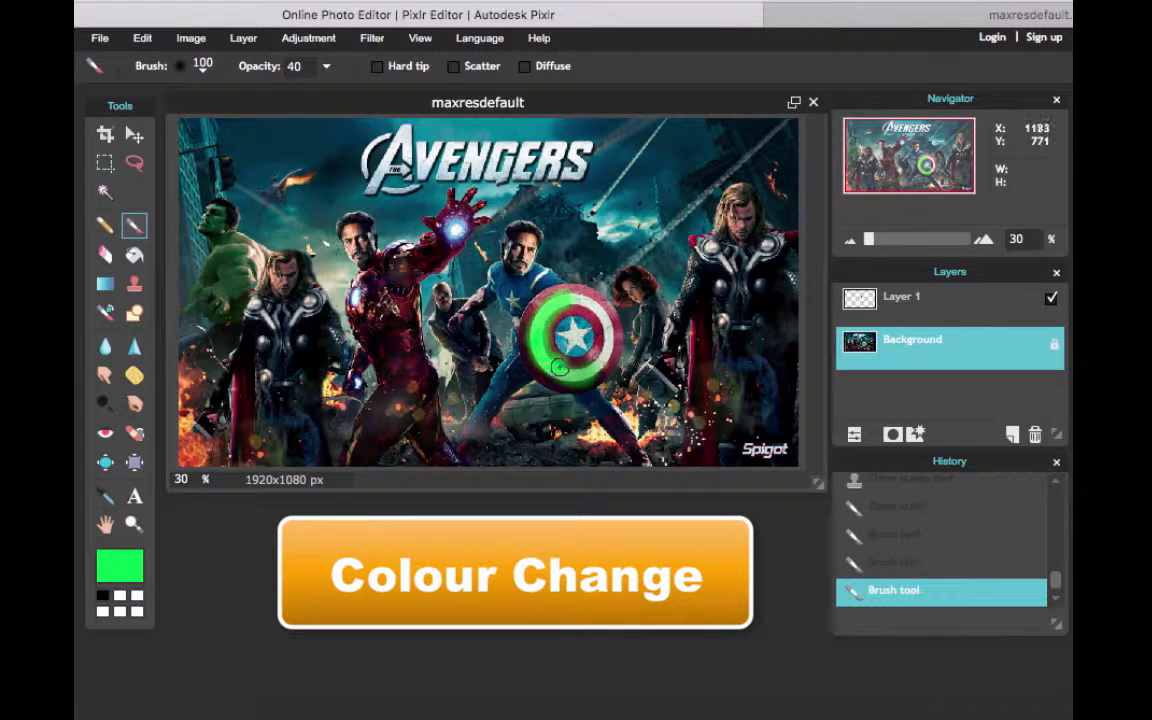
pyautogui.moveTo(583, 299); pyautogui.dragTo(572, 297)
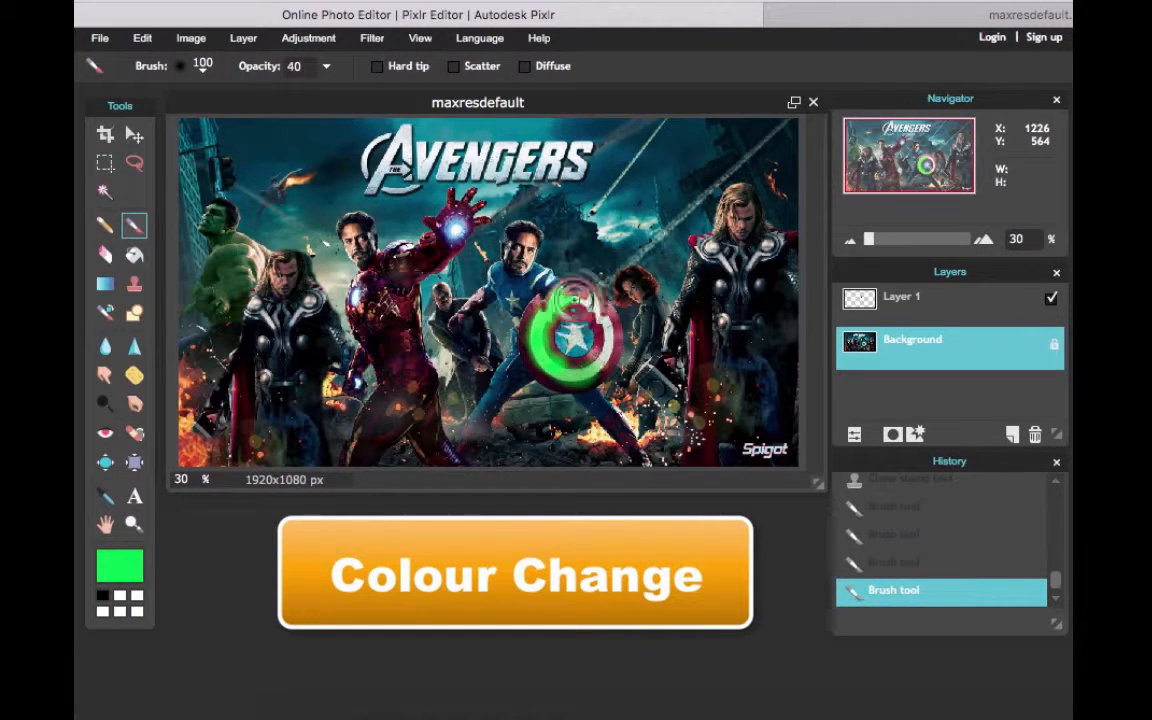
pyautogui.moveTo(604, 331)
pyautogui.mouseDown()
pyautogui.moveTo(596, 366)
pyautogui.moveTo(598, 302)
pyautogui.moveTo(568, 297)
pyautogui.moveTo(598, 376)
pyautogui.mouseUp()
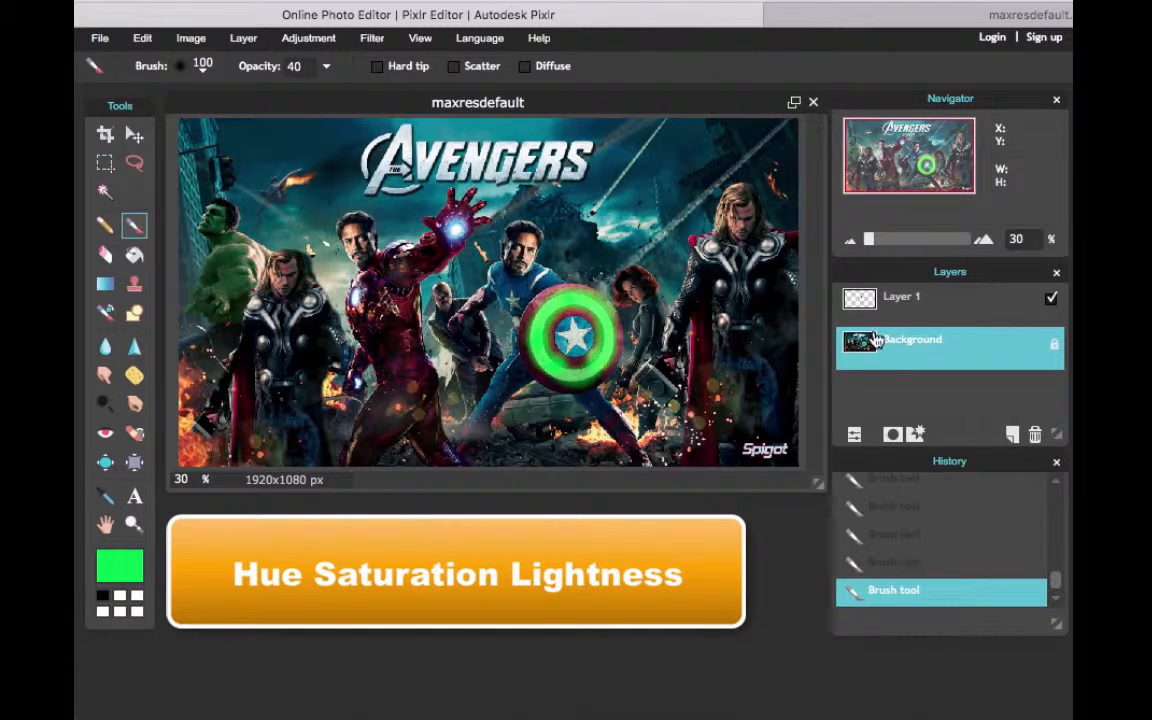
# With a Hue & Saturation adjustment on the Background layer, set hue to 43 and saturation to 27, trying saturation -100 first
pyautogui.click(916, 363)
pyautogui.click(322, 40)
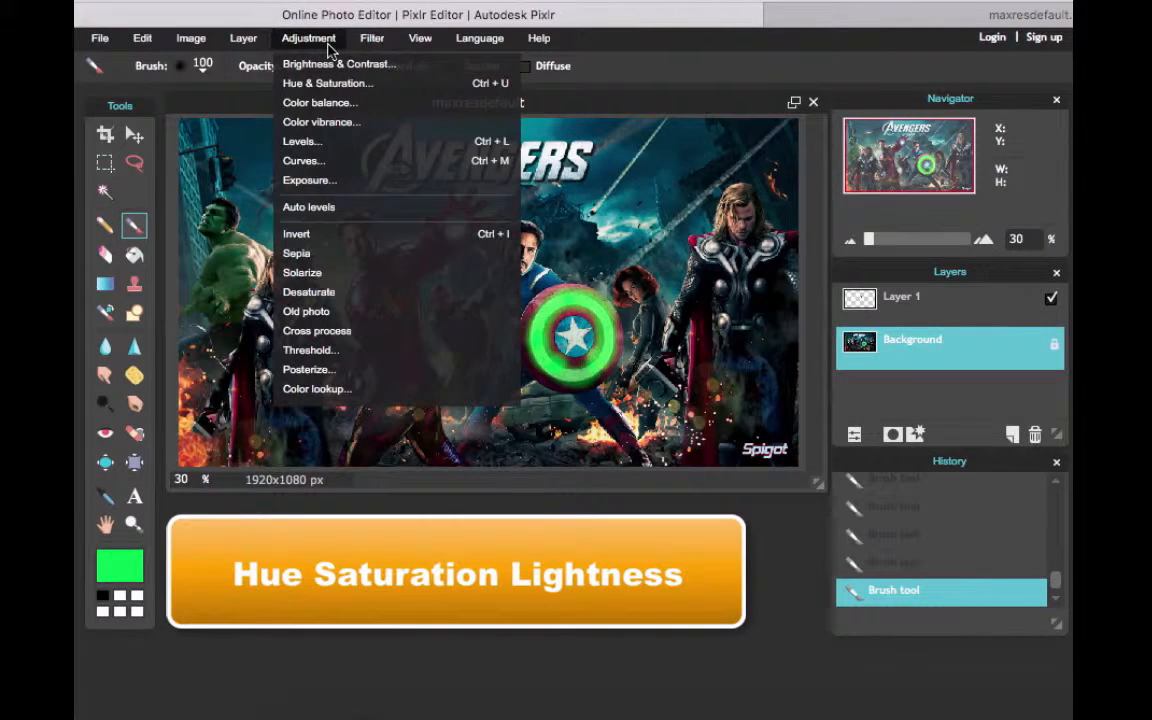
pyautogui.click(384, 87)
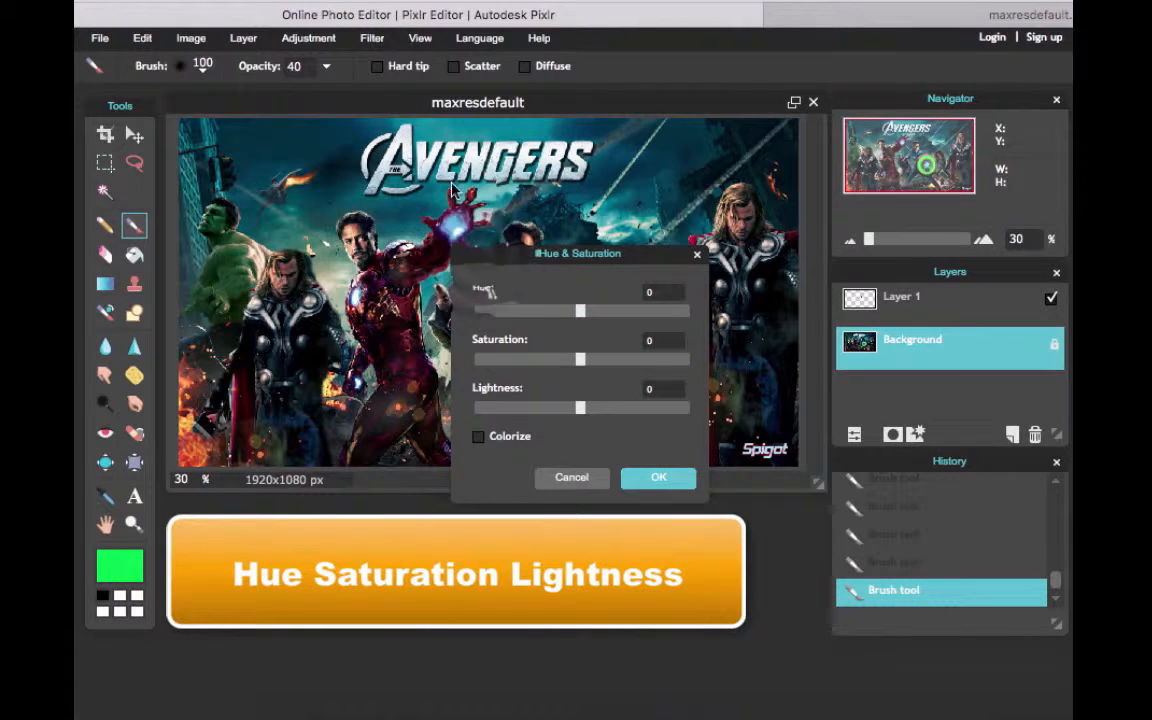
pyautogui.moveTo(476, 257); pyautogui.dragTo(703, 314)
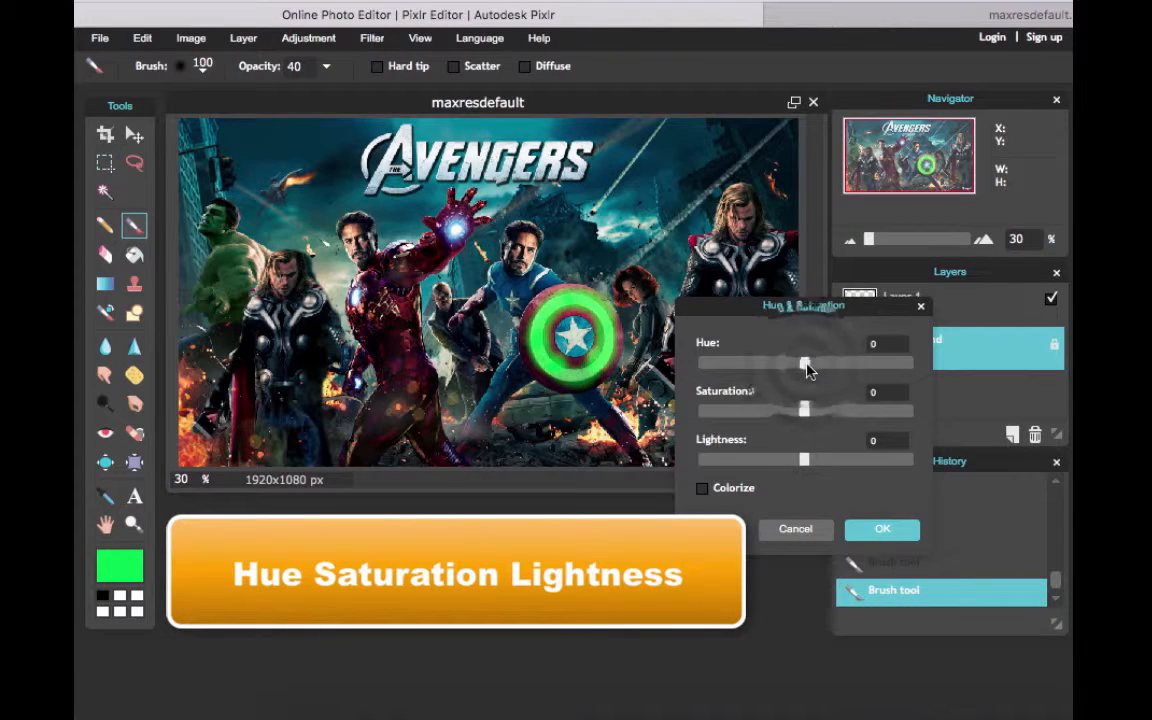
pyautogui.moveTo(805, 366); pyautogui.dragTo(838, 377)
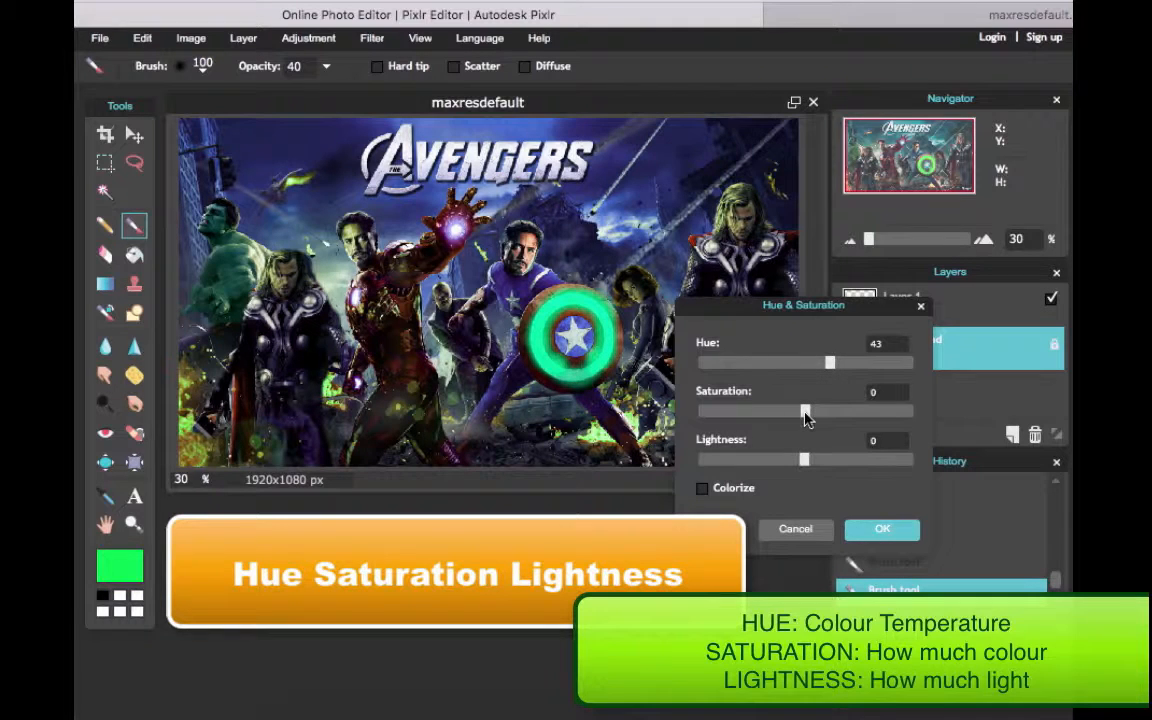
pyautogui.moveTo(808, 418); pyautogui.dragTo(690, 420)
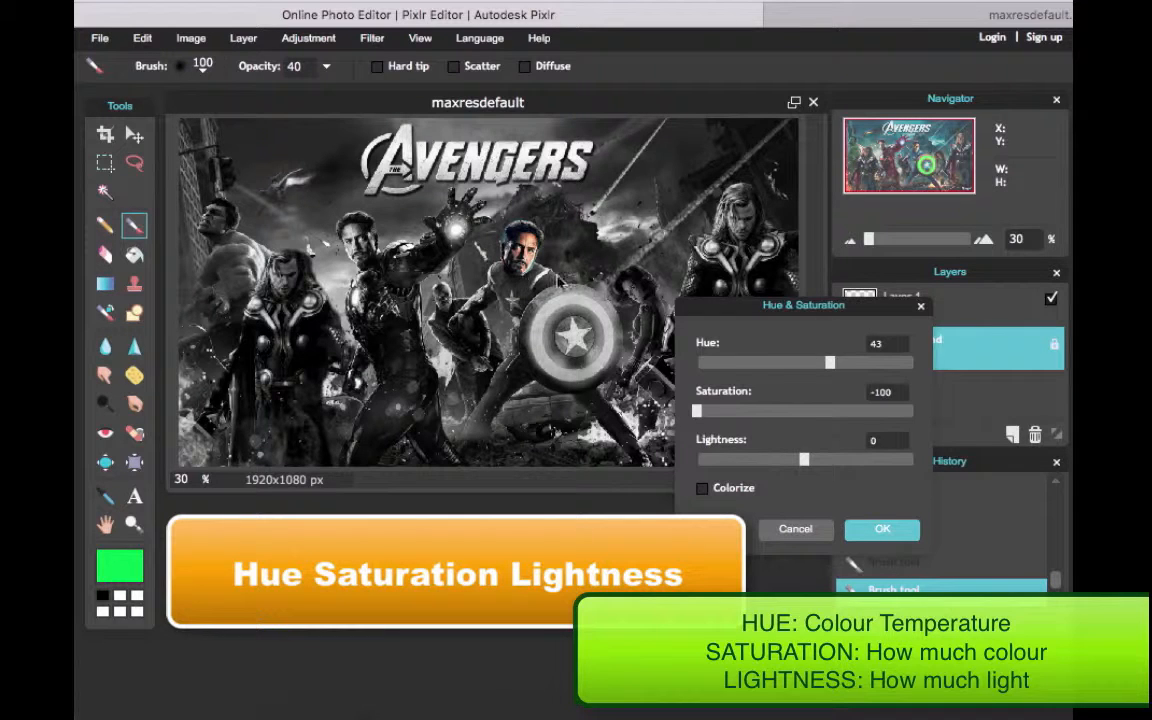
pyautogui.moveTo(746, 314); pyautogui.dragTo(645, 356)
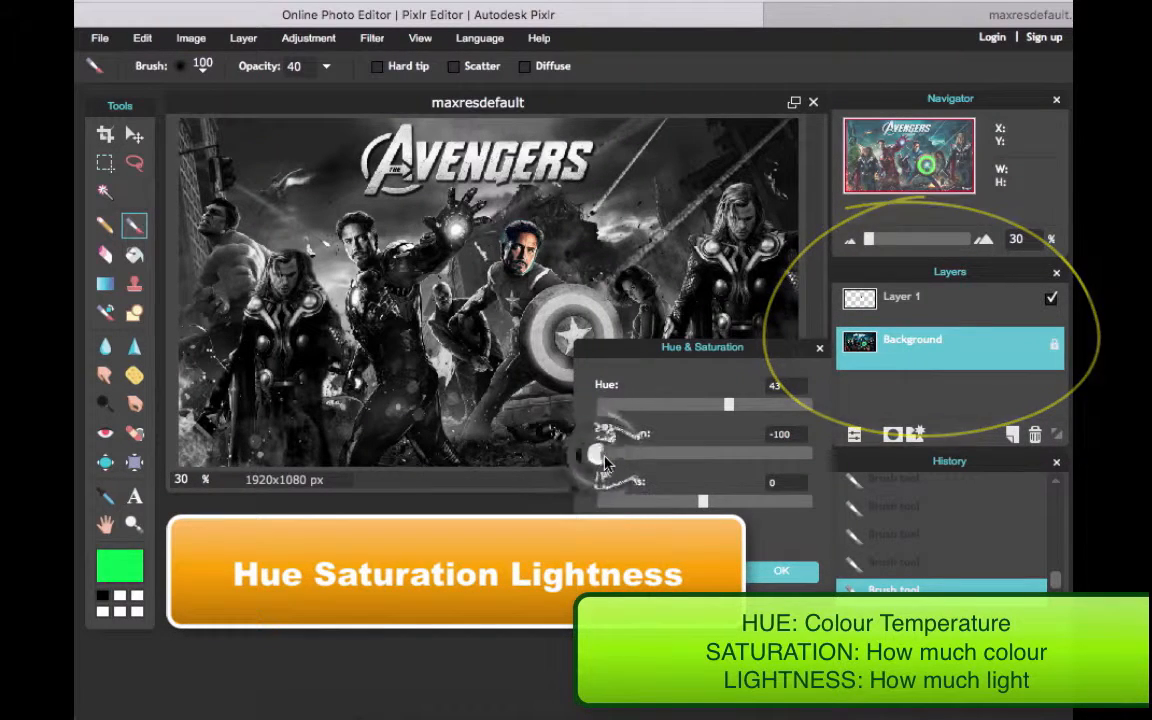
pyautogui.moveTo(596, 453)
pyautogui.mouseDown()
pyautogui.moveTo(750, 458)
pyautogui.moveTo(695, 457)
pyautogui.moveTo(733, 458)
pyautogui.mouseUp()
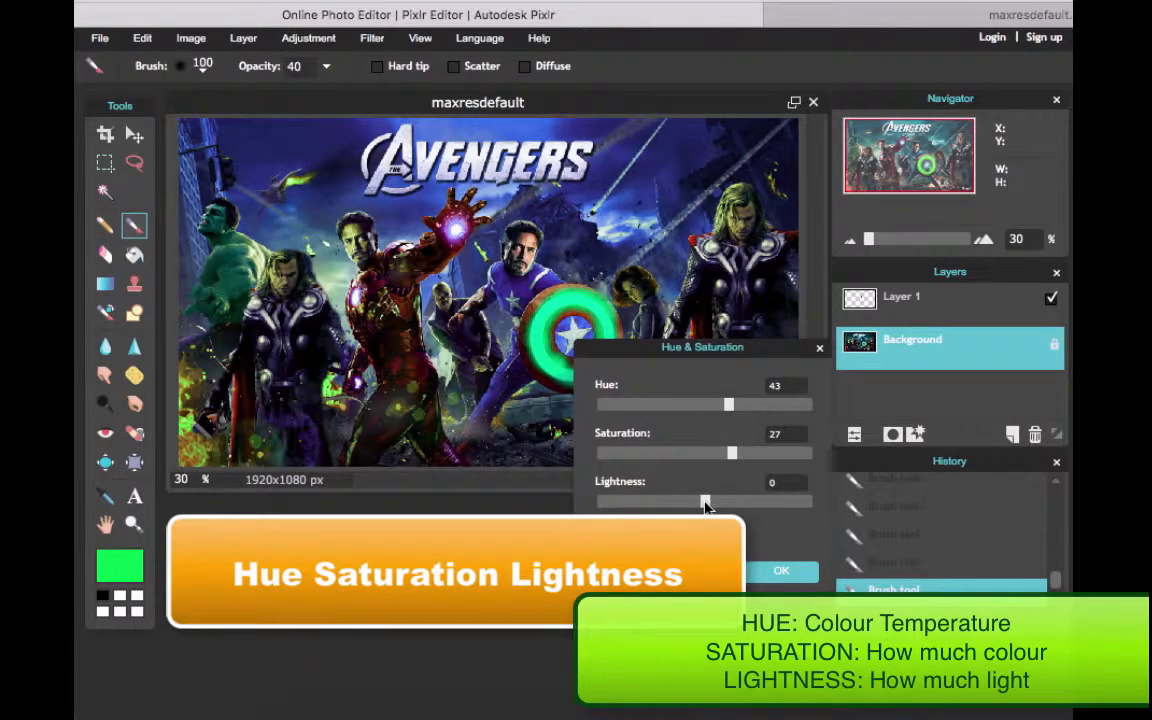
# Try lightness at -100, bring it back to around the neutral middle, and apply the Hue & Saturation adjustment
pyautogui.moveTo(705, 503); pyautogui.dragTo(590, 505)
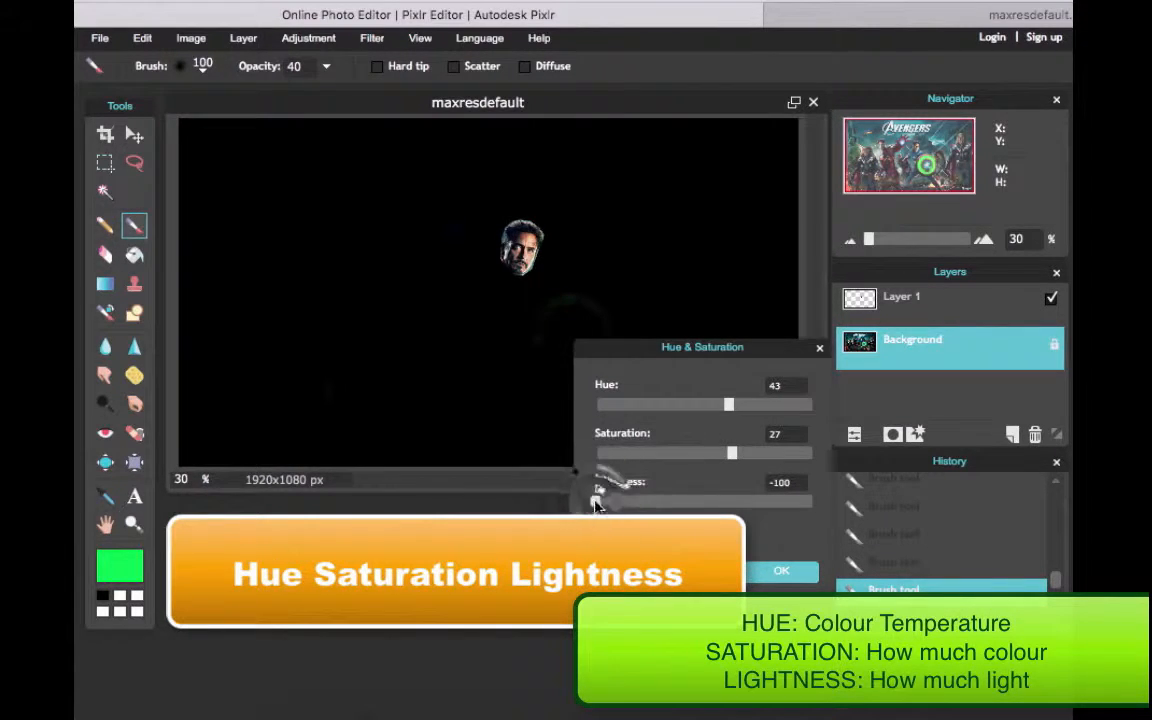
pyautogui.moveTo(596, 501); pyautogui.dragTo(707, 508)
pyautogui.click(780, 571)
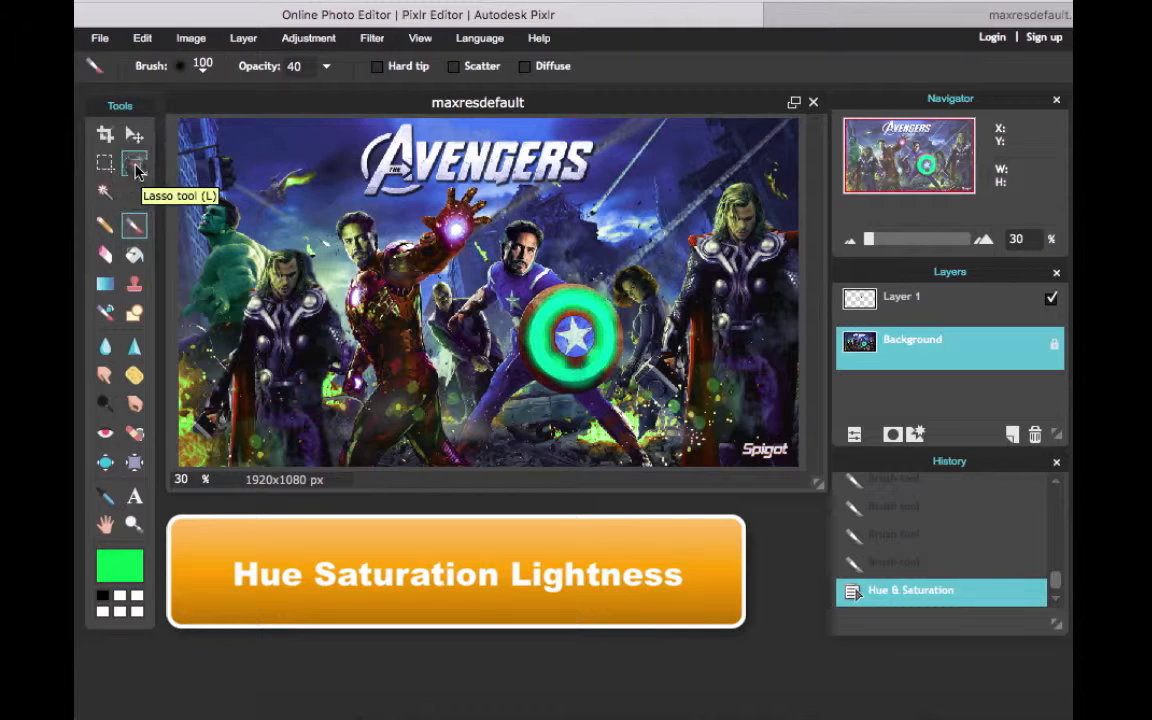
# Select a triangle with the polygonal lasso from the poster's upper-left corner to Iron Man's waist and the lower-left corner
pyautogui.click(136, 167)
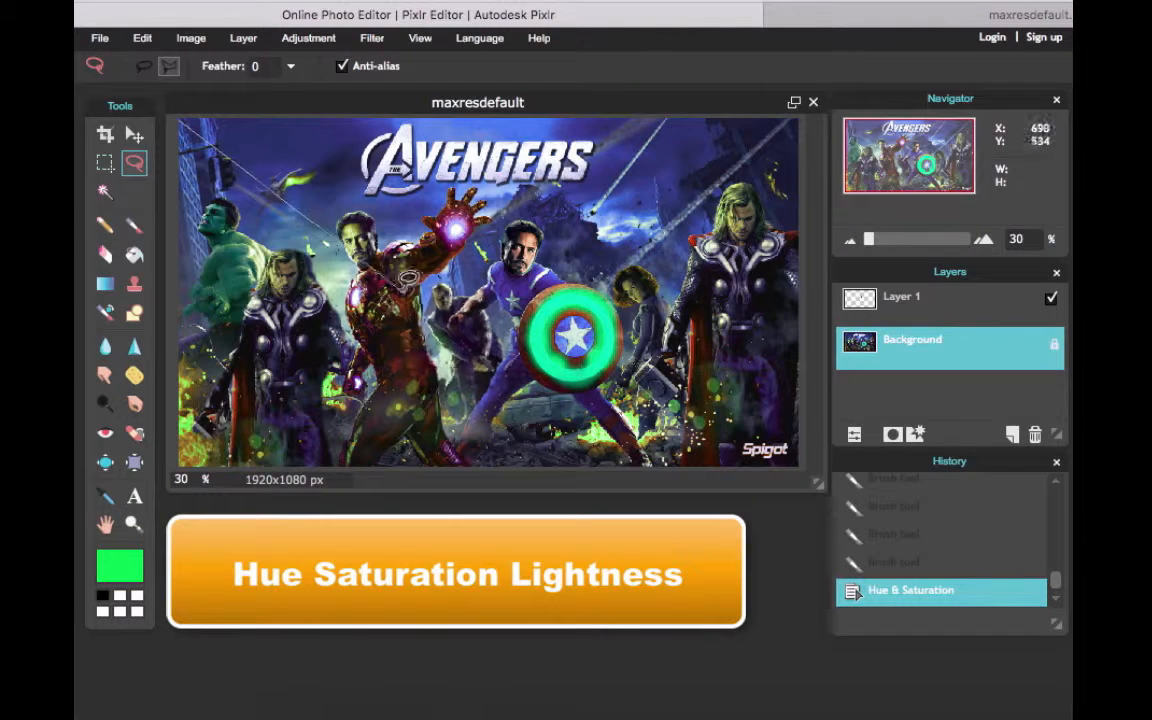
pyautogui.click(442, 348)
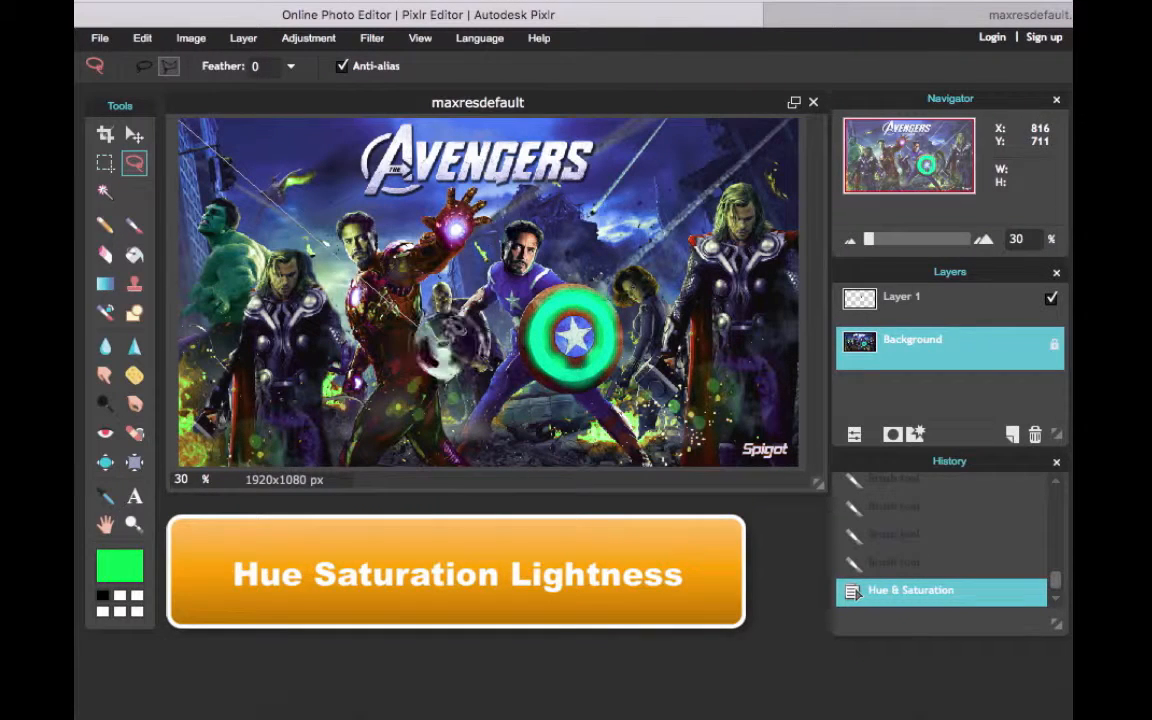
pyautogui.click(180, 458)
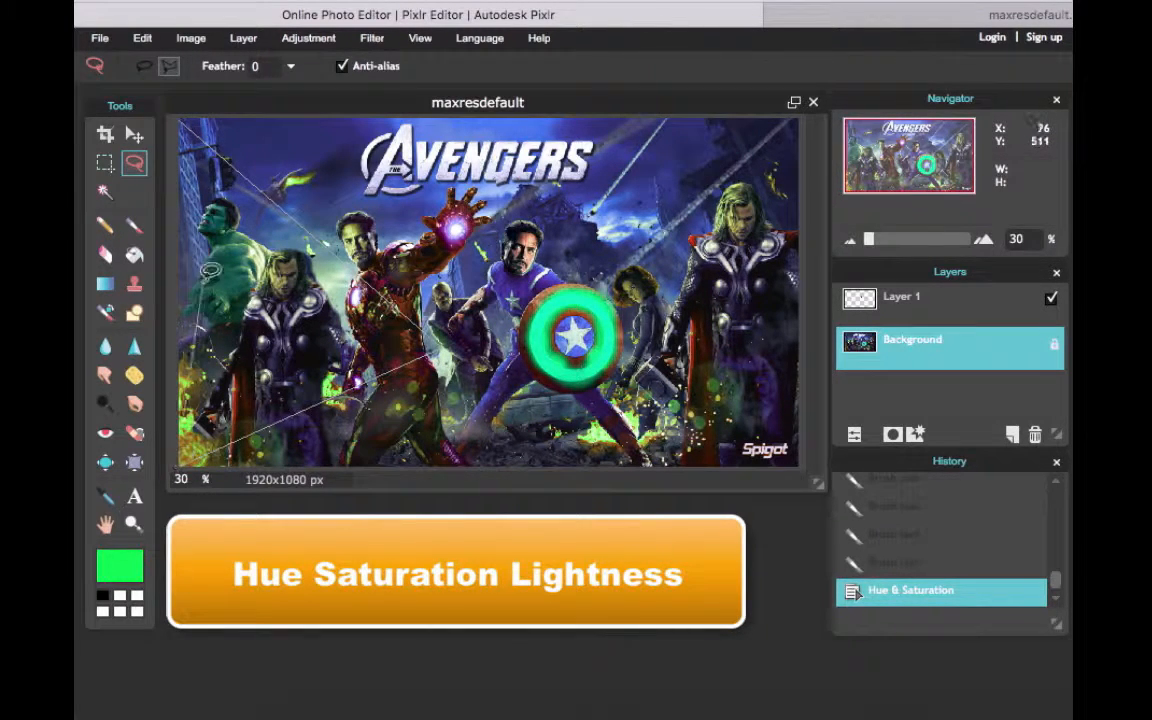
pyautogui.click(187, 108)
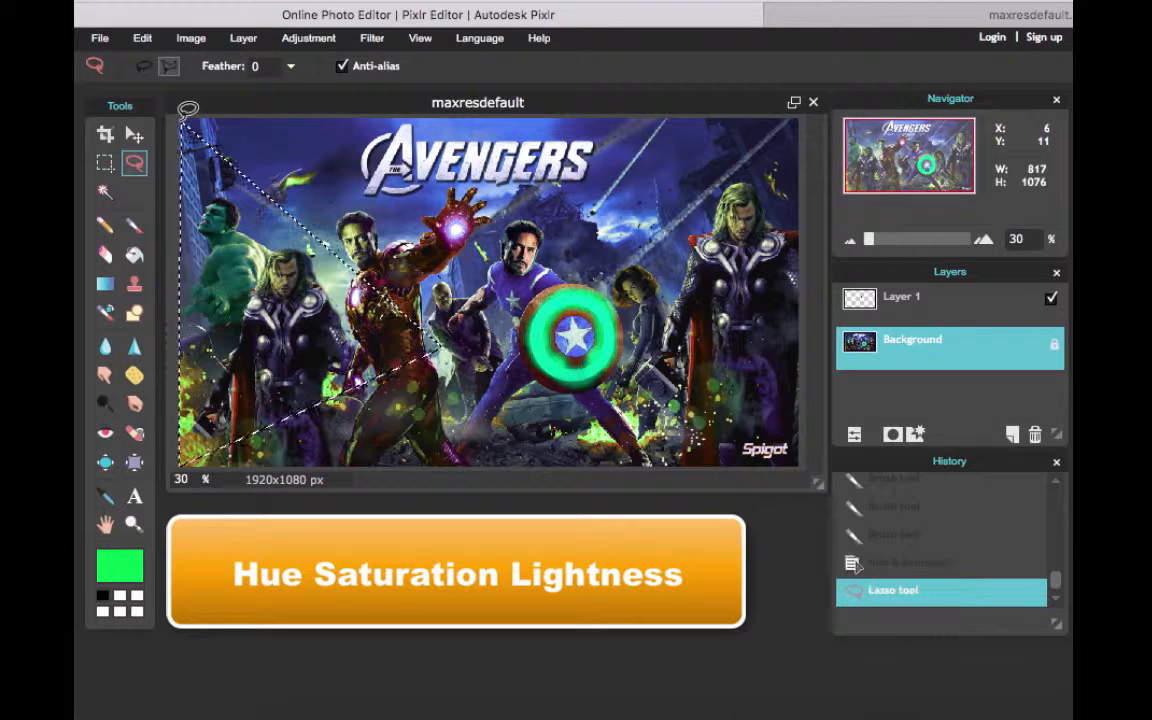
# Recolour the selected triangle with Hue & Saturation at hue -151 and saturation 63, and apply it
pyautogui.click(310, 38)
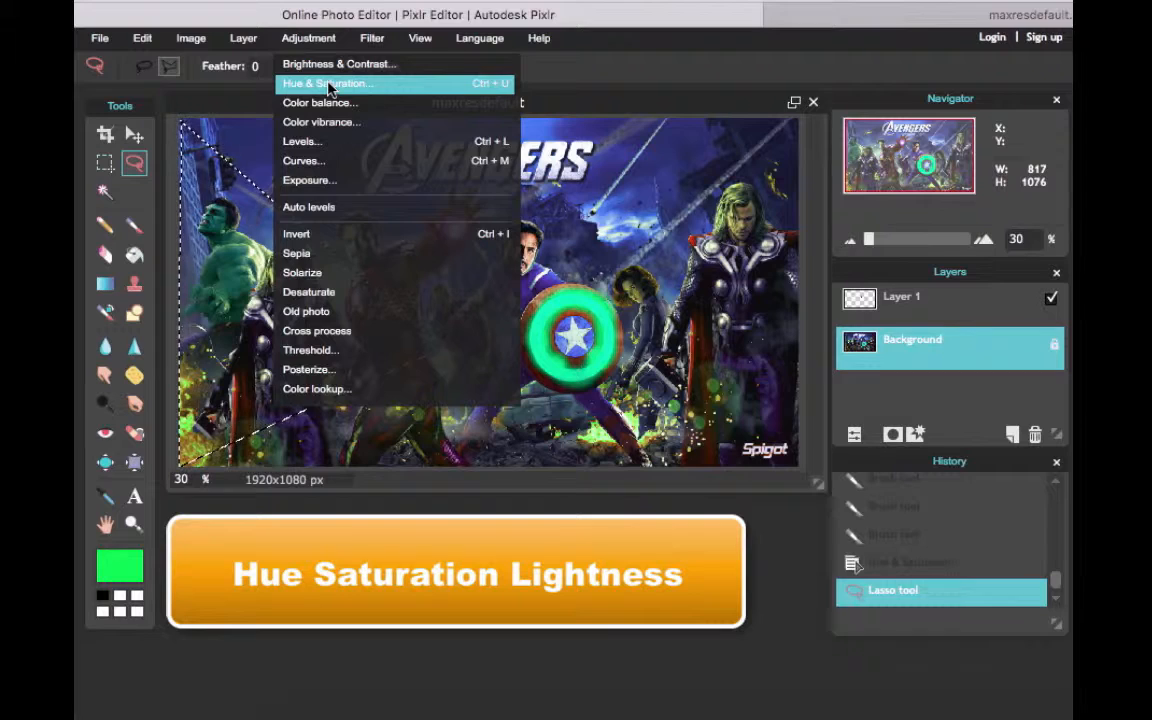
pyautogui.click(328, 84)
pyautogui.moveTo(703, 404); pyautogui.dragTo(632, 410)
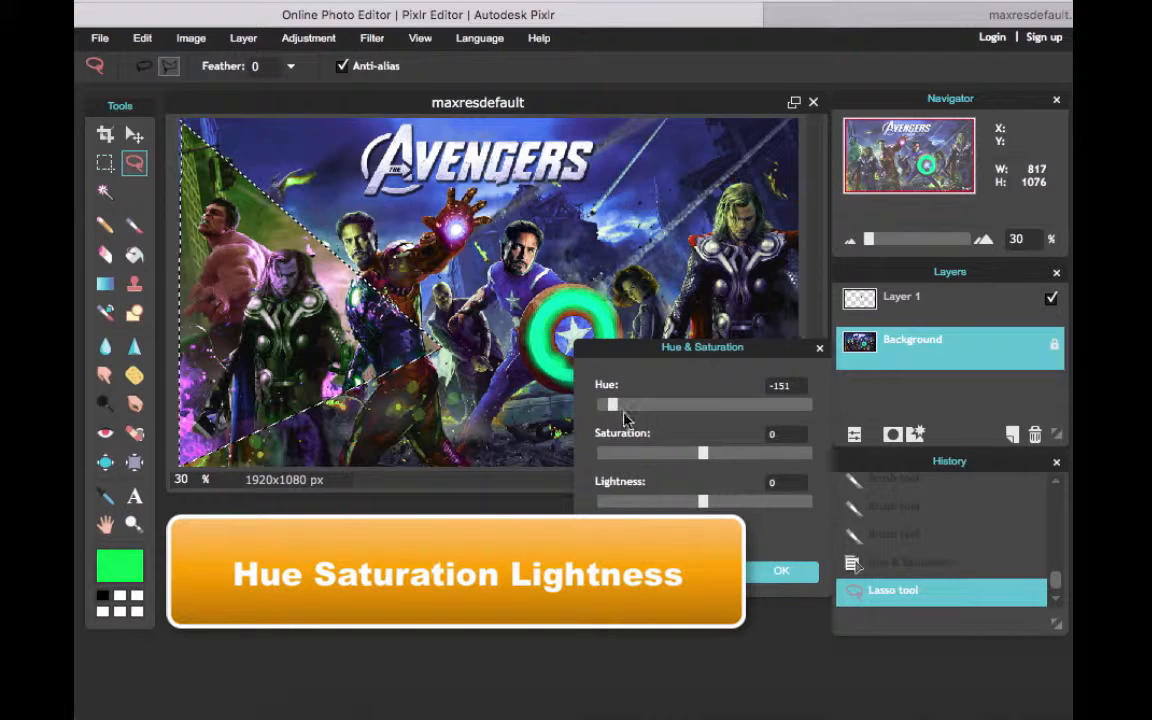
pyautogui.moveTo(703, 453); pyautogui.dragTo(763, 453)
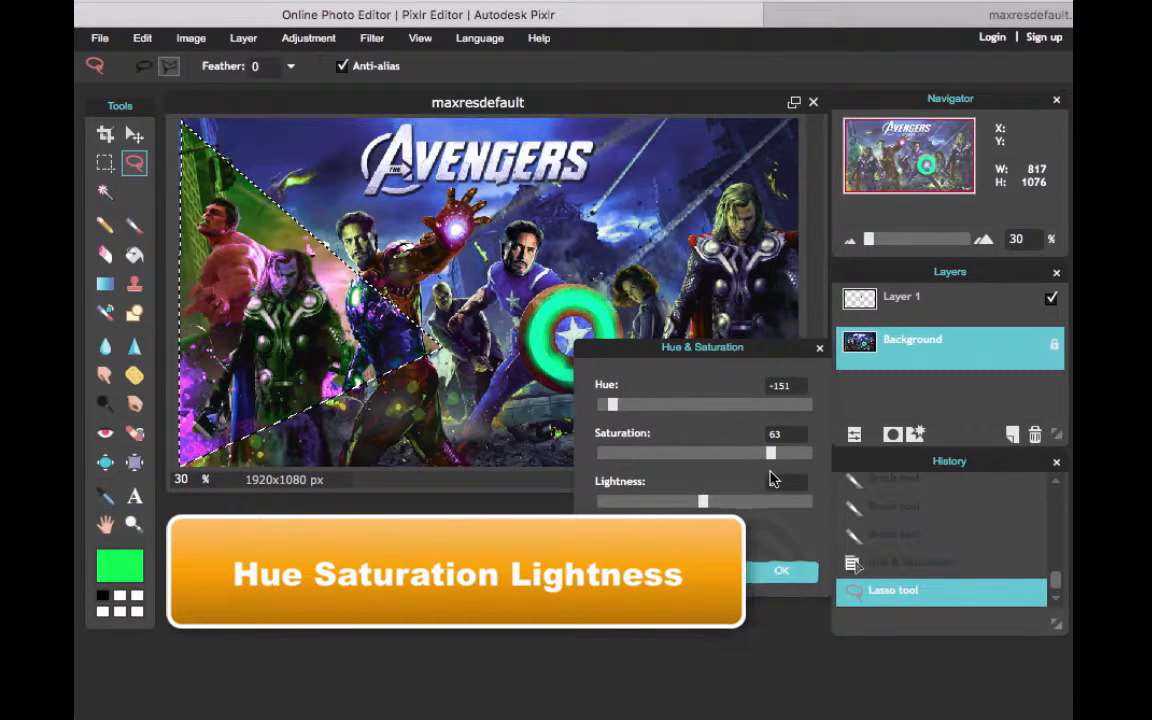
pyautogui.click(762, 571)
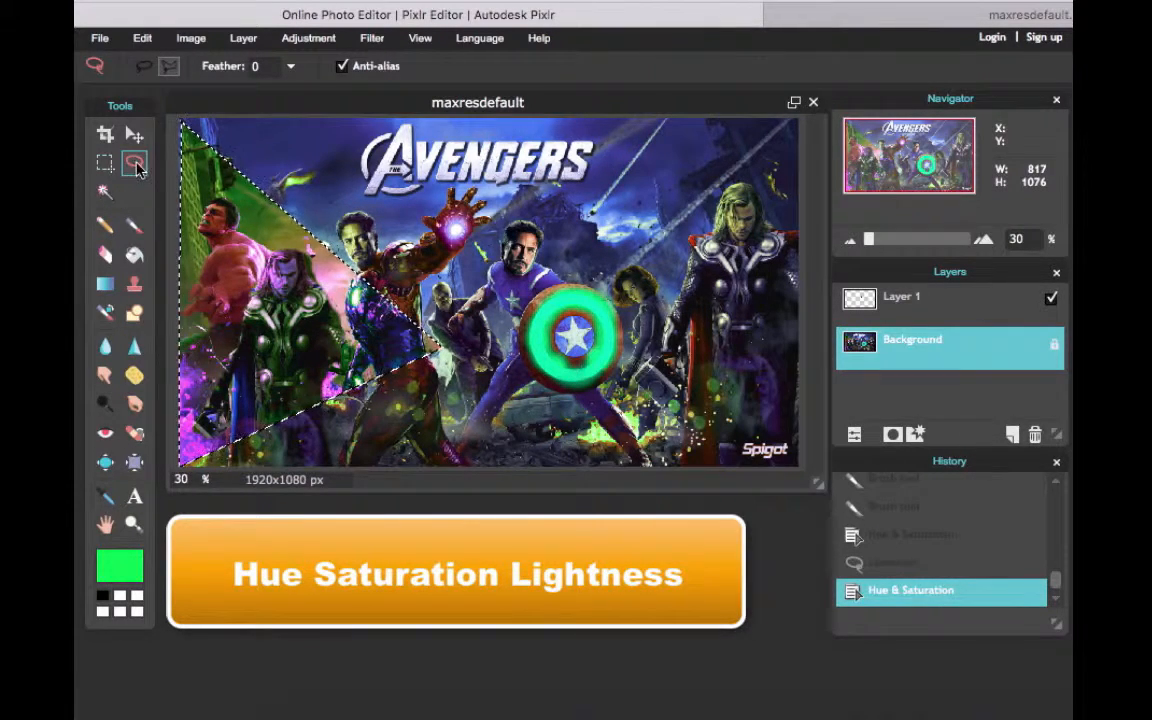
# Lasso a new triangle from the poster's upper-left corner to the right-hand Thor's chest and down to Captain America's foot
pyautogui.click(186, 123)
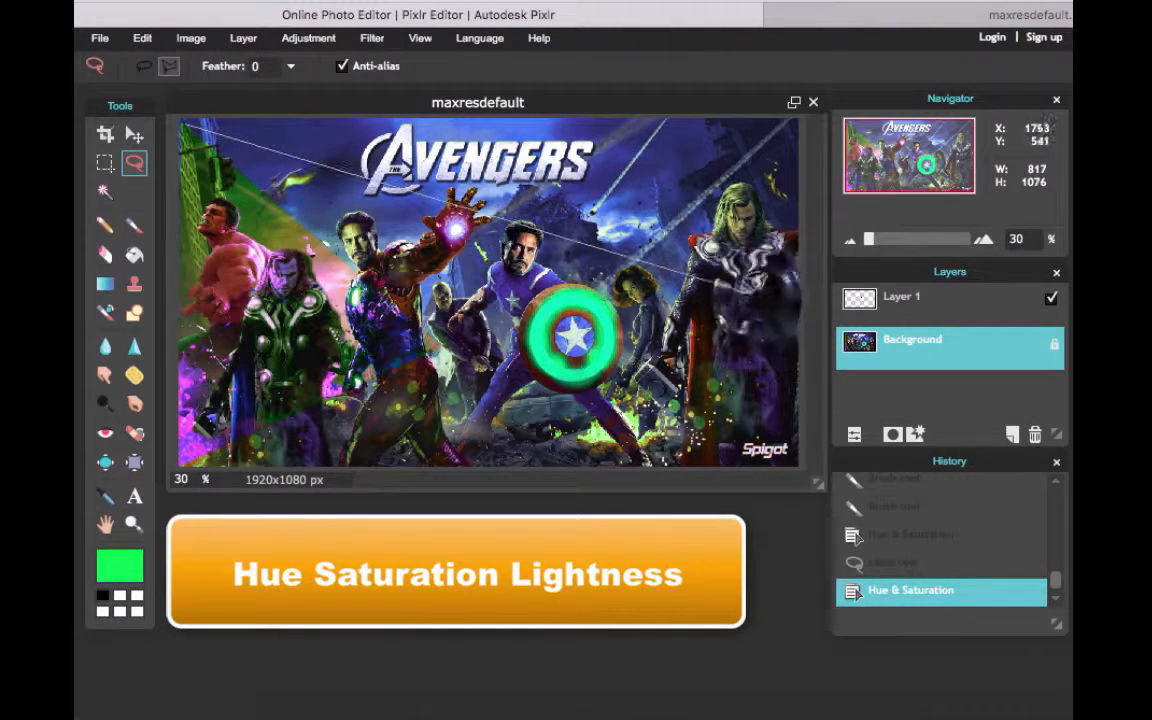
pyautogui.click(756, 291)
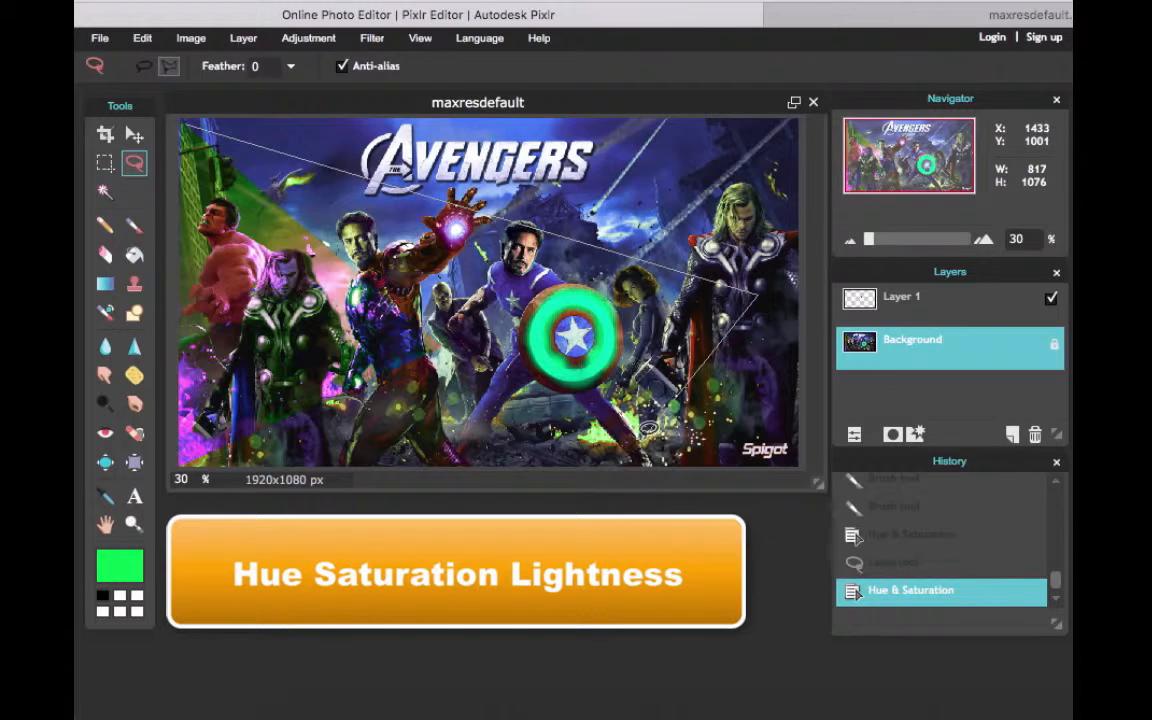
pyautogui.click(648, 428)
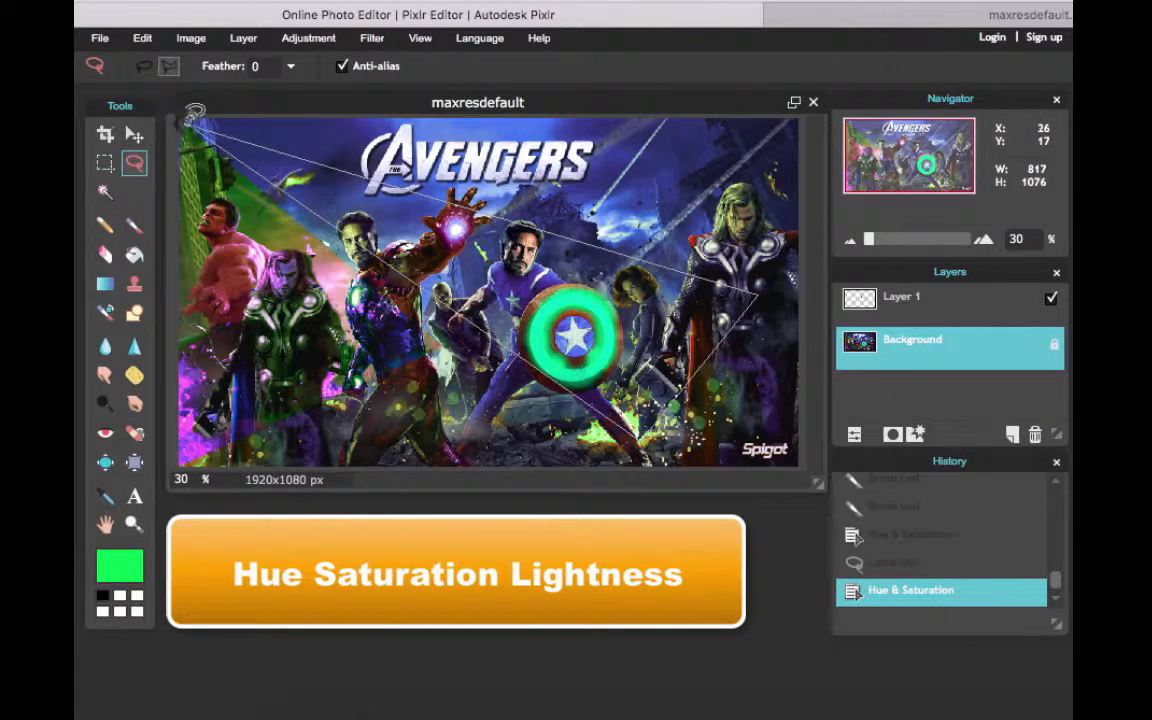
pyautogui.click(188, 119)
# Recolour the lassoed triangle with Hue & Saturation at hue 146, and apply it
pyautogui.click(308, 38)
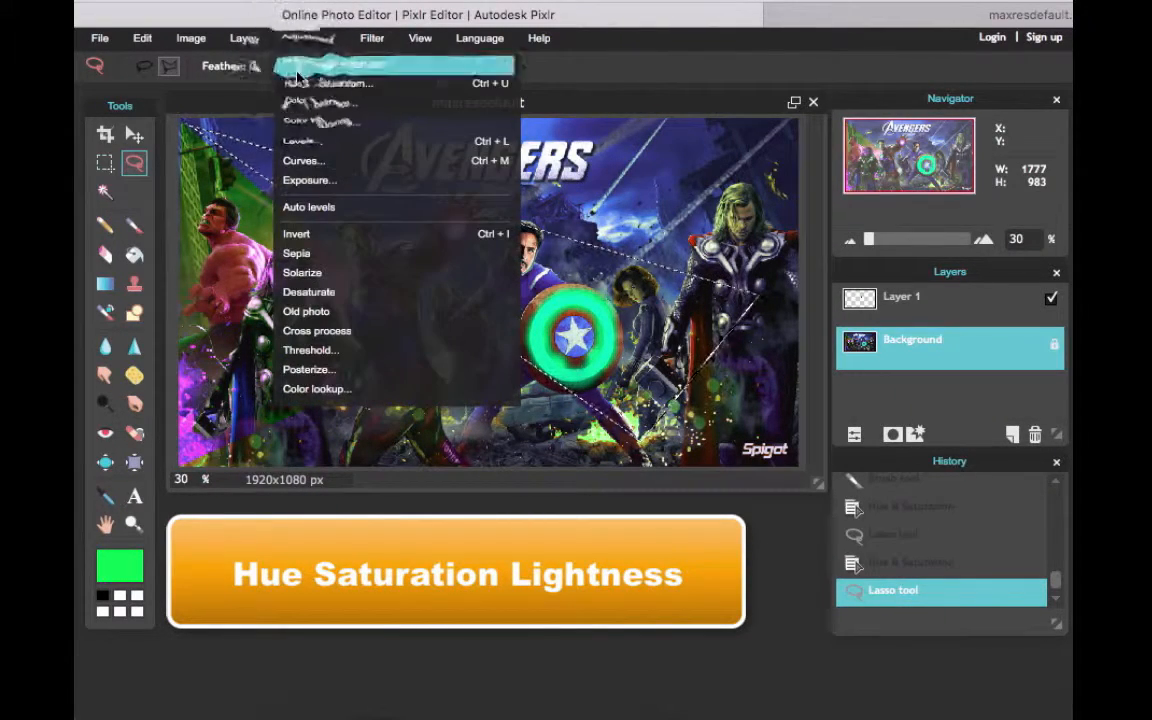
pyautogui.click(292, 84)
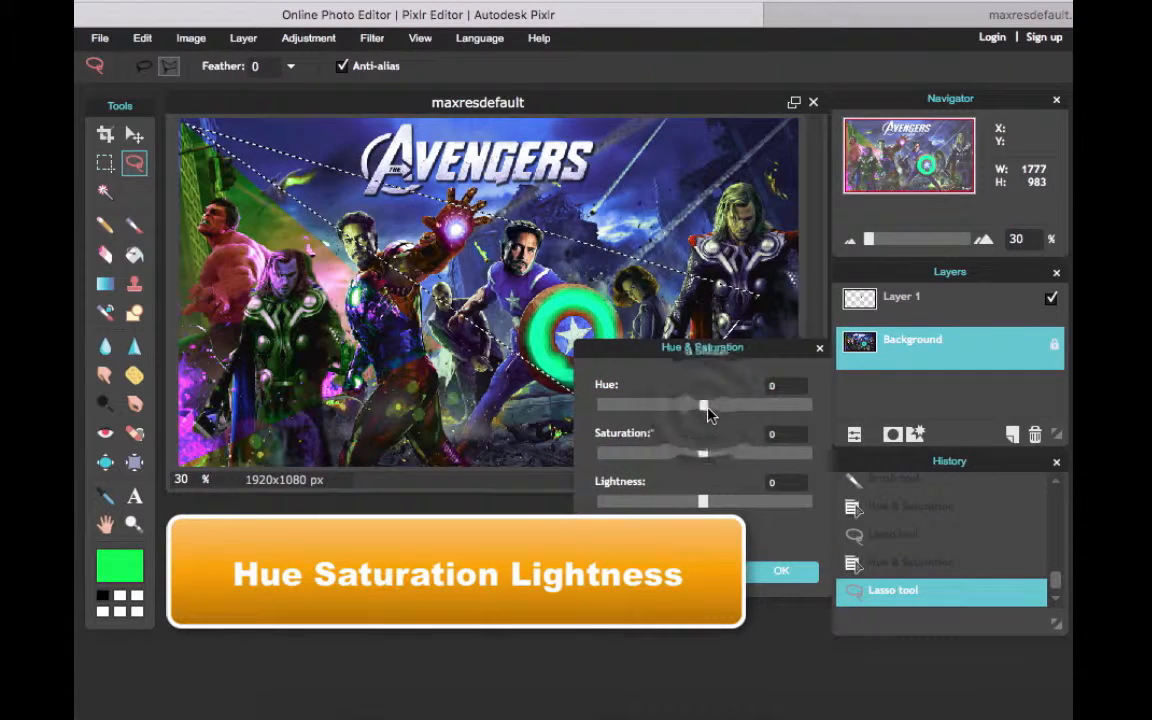
pyautogui.moveTo(707, 415); pyautogui.dragTo(790, 416)
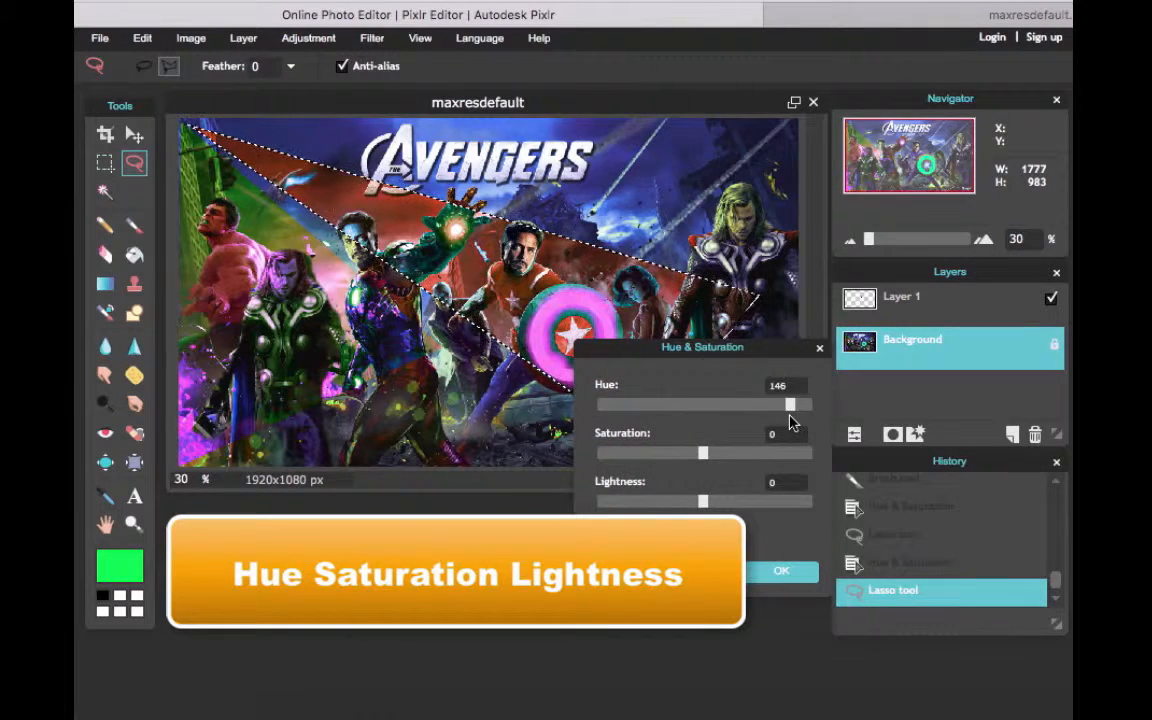
pyautogui.click(772, 568)
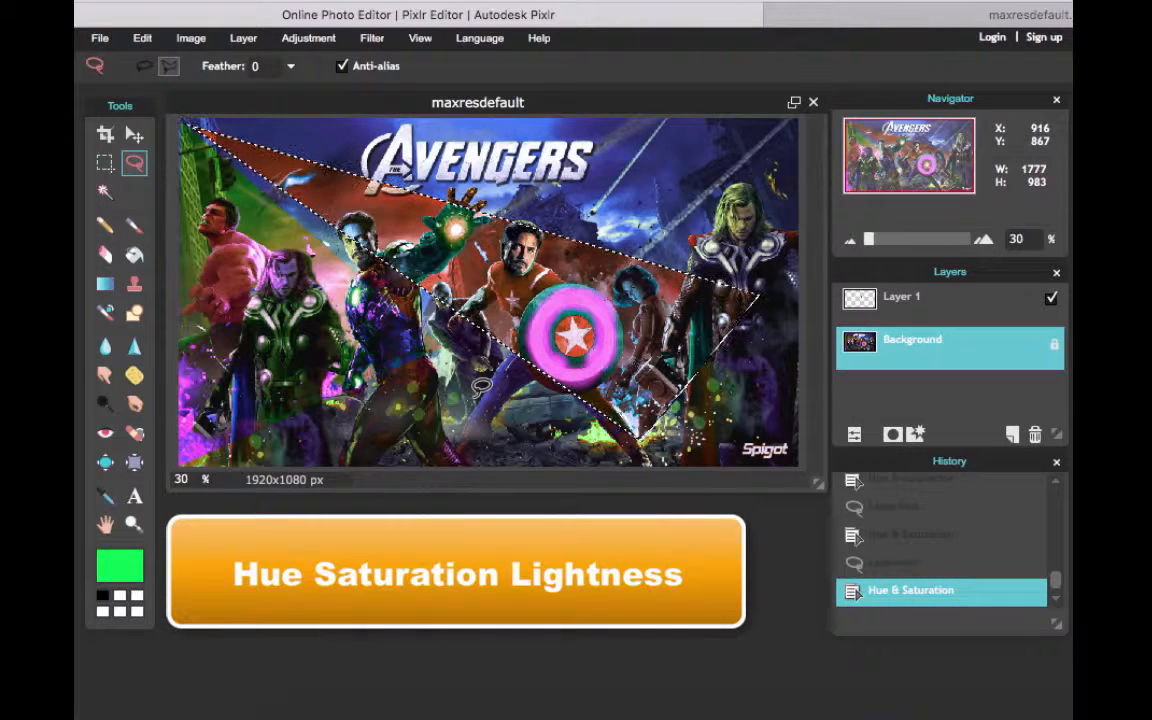
# Replace the selection with a polygonal lasso from Iron Man's feet up to the poster's top edge, enclosing the right-hand Thor and the shield
pyautogui.click(414, 425)
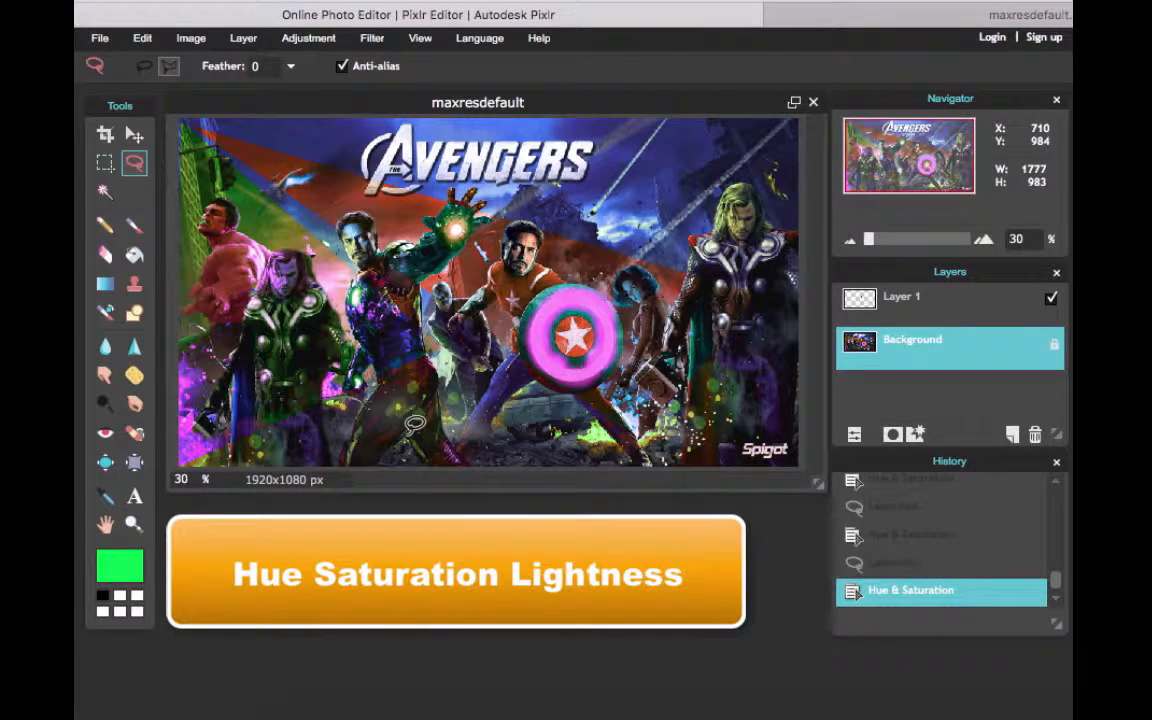
pyautogui.moveTo(414, 425)
pyautogui.mouseDown()
pyautogui.moveTo(614, 195)
pyautogui.moveTo(664, 104)
pyautogui.moveTo(656, 118)
pyautogui.moveTo(798, 125)
pyautogui.moveTo(796, 108)
pyautogui.moveTo(799, 443)
pyautogui.moveTo(661, 467)
pyautogui.moveTo(417, 425)
pyautogui.mouseUp()
pyautogui.click(409, 438)
# Recolour the lassoed right-hand area with Hue & Saturation at hue 171 and strongly raised saturation, apply it, and switch to the Move tool
pyautogui.click(303, 38)
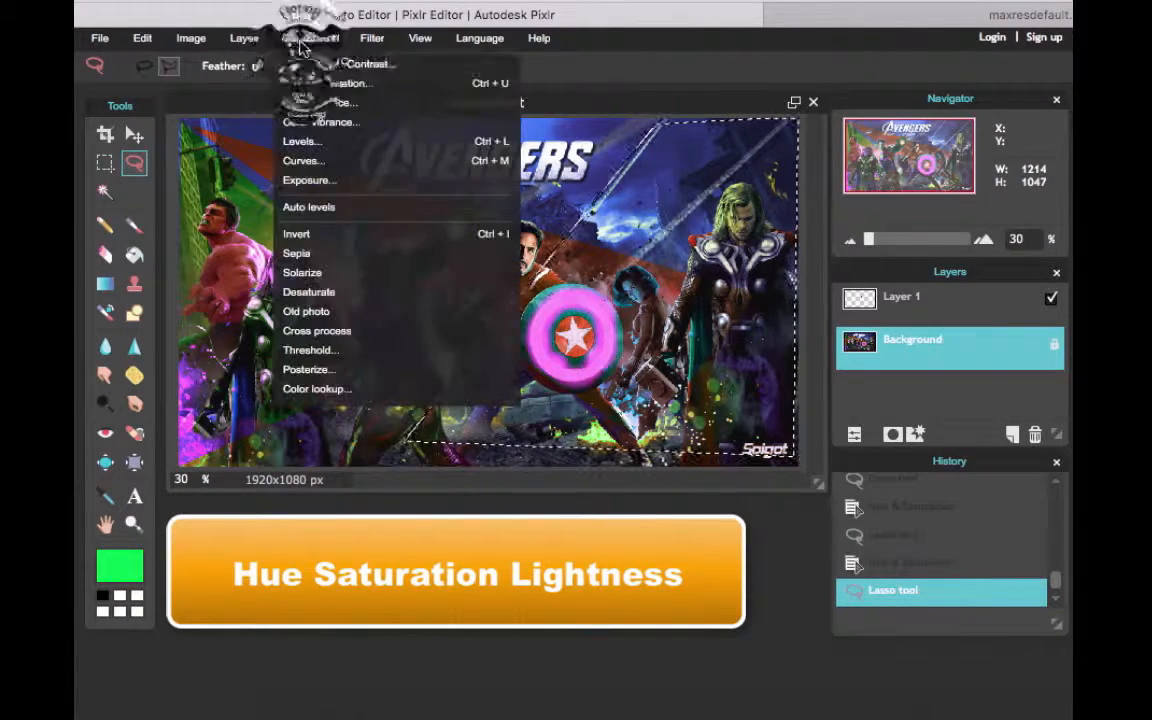
pyautogui.click(304, 85)
pyautogui.moveTo(702, 404); pyautogui.dragTo(805, 426)
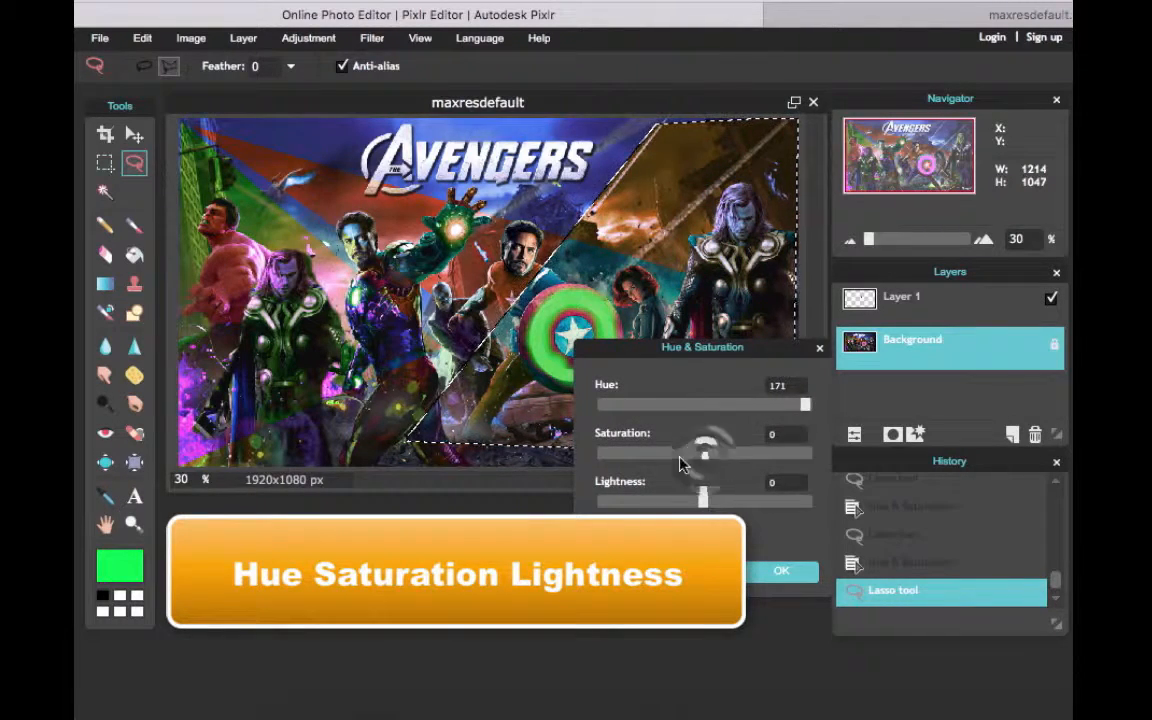
pyautogui.moveTo(703, 453); pyautogui.dragTo(800, 455)
pyautogui.click(781, 571)
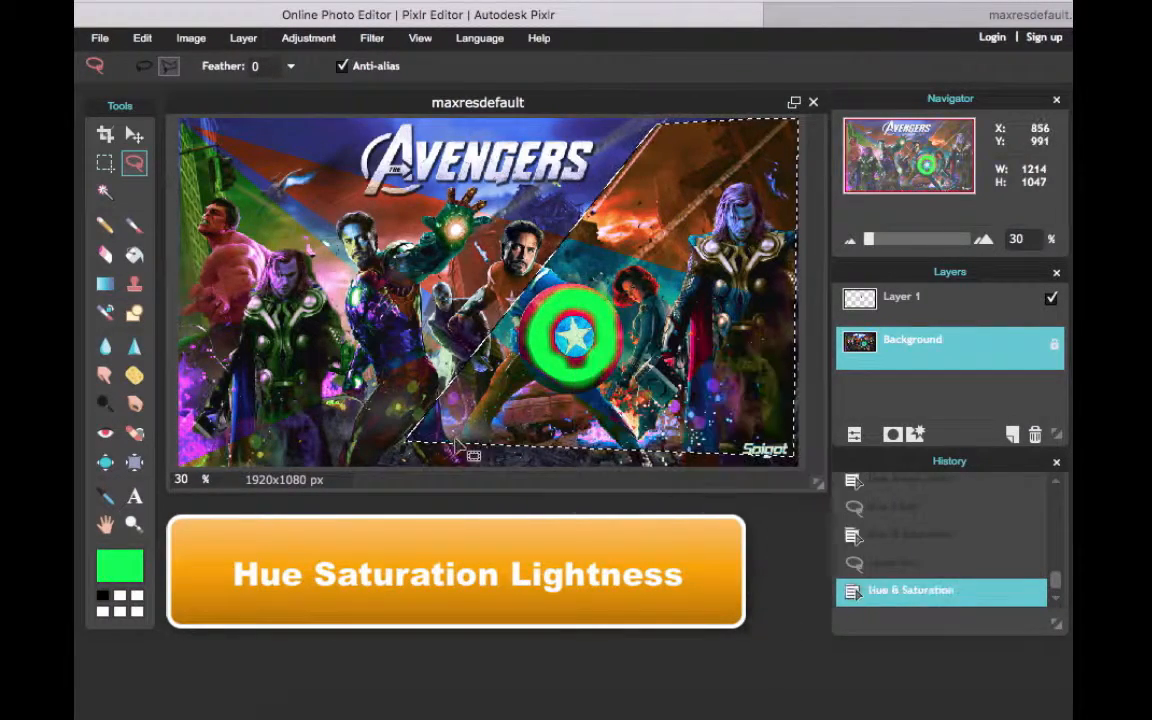
pyautogui.press('v')
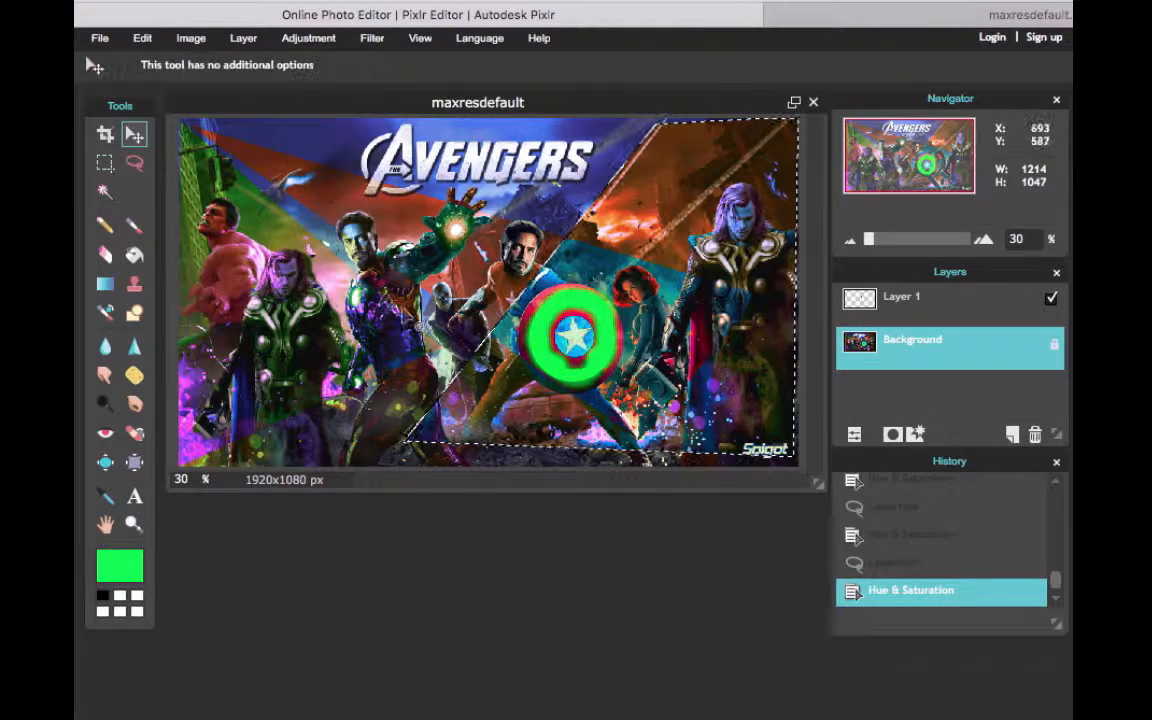